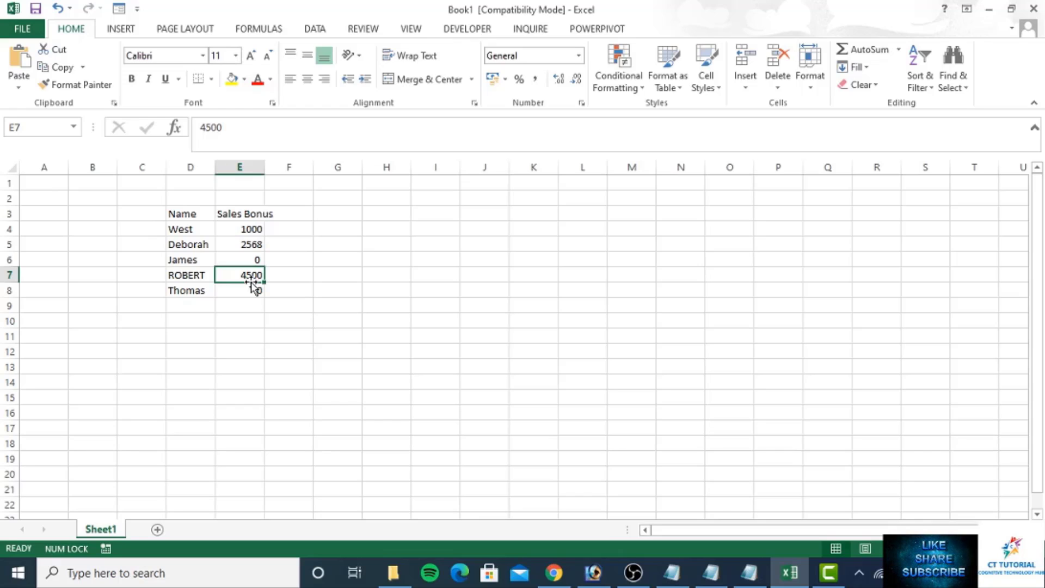
Format the Sales Bonus values in E4:E8 as Number with 0 decimal places and the 1000 separator
left_click(238, 216)
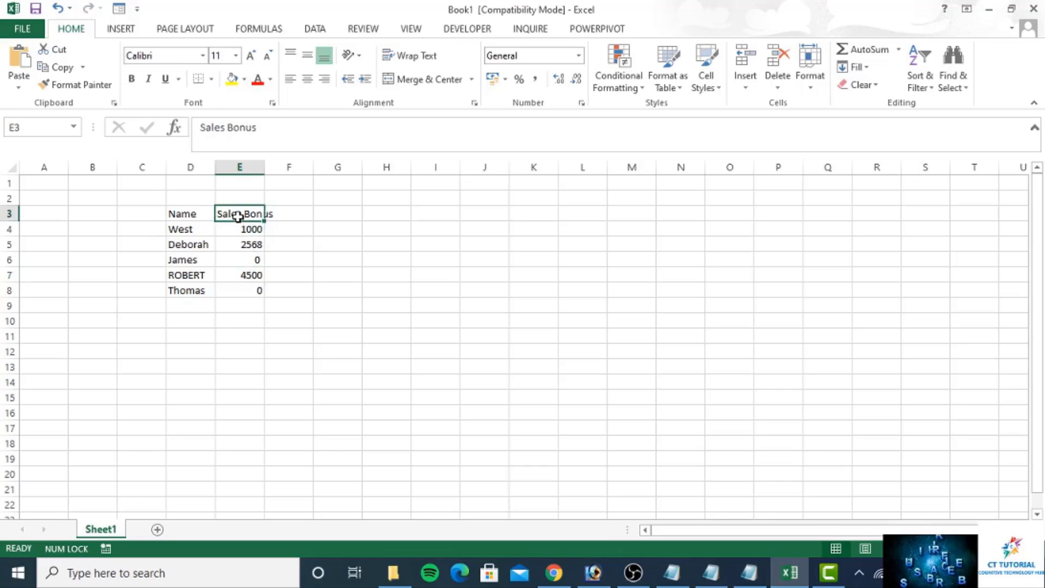
left_click_drag(233, 228, 236, 289)
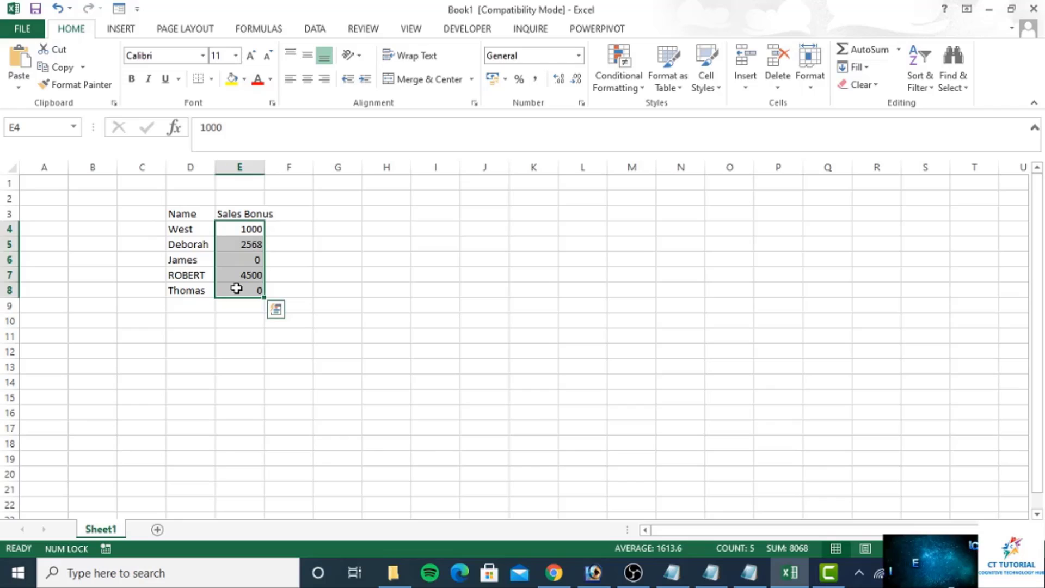
key("ctrl+q")
key("Escape")
right_click(236, 289)
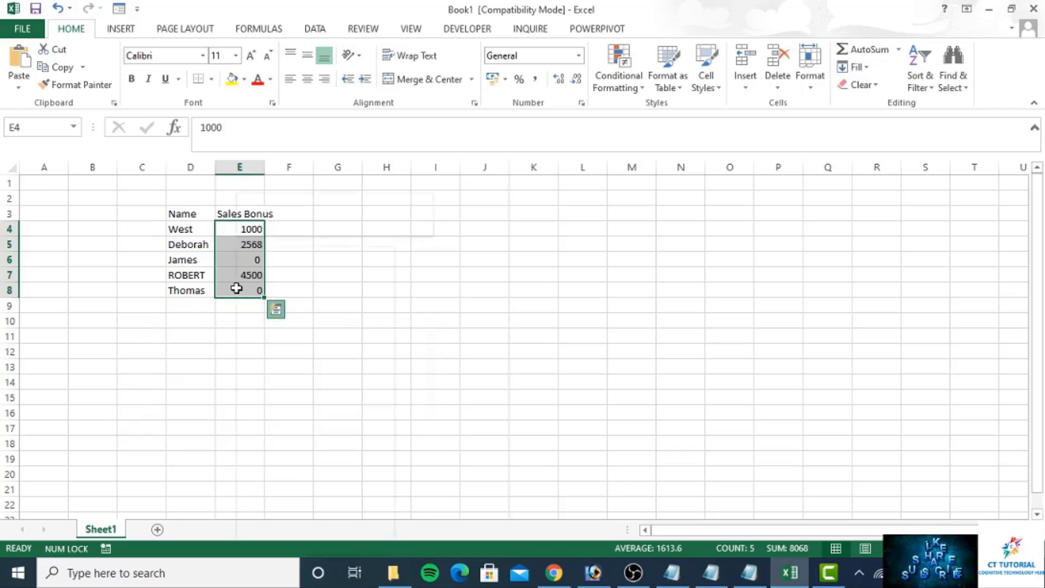
key("Escape")
right_click(242, 285)
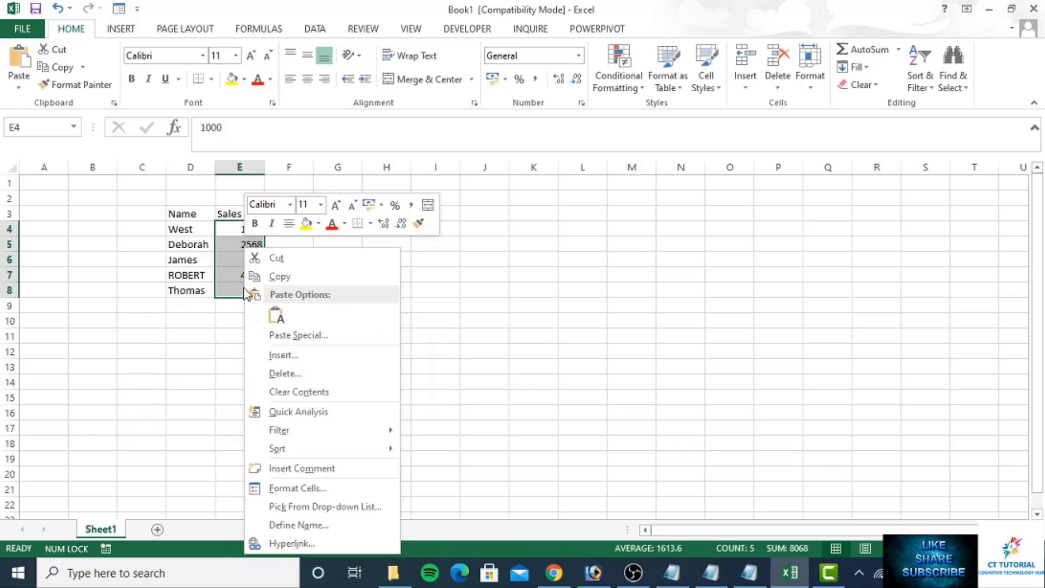
left_click(305, 487)
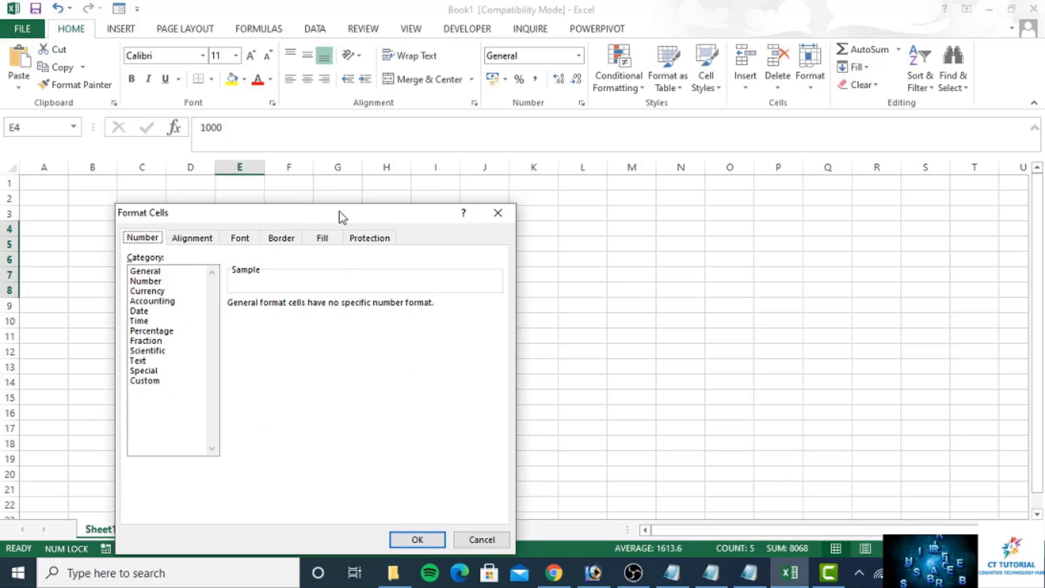
left_click_drag(339, 211, 667, 199)
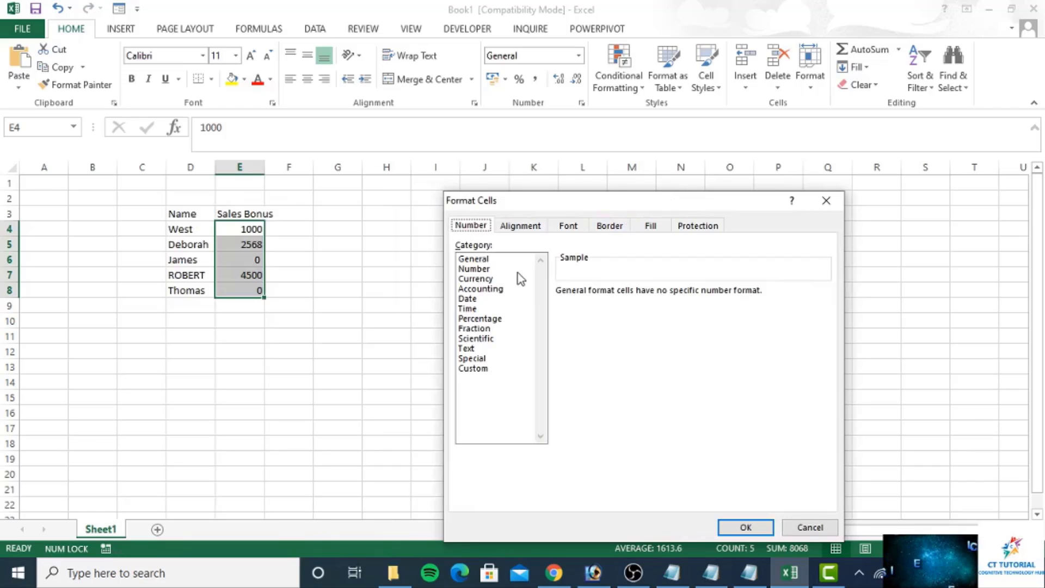
left_click(479, 270)
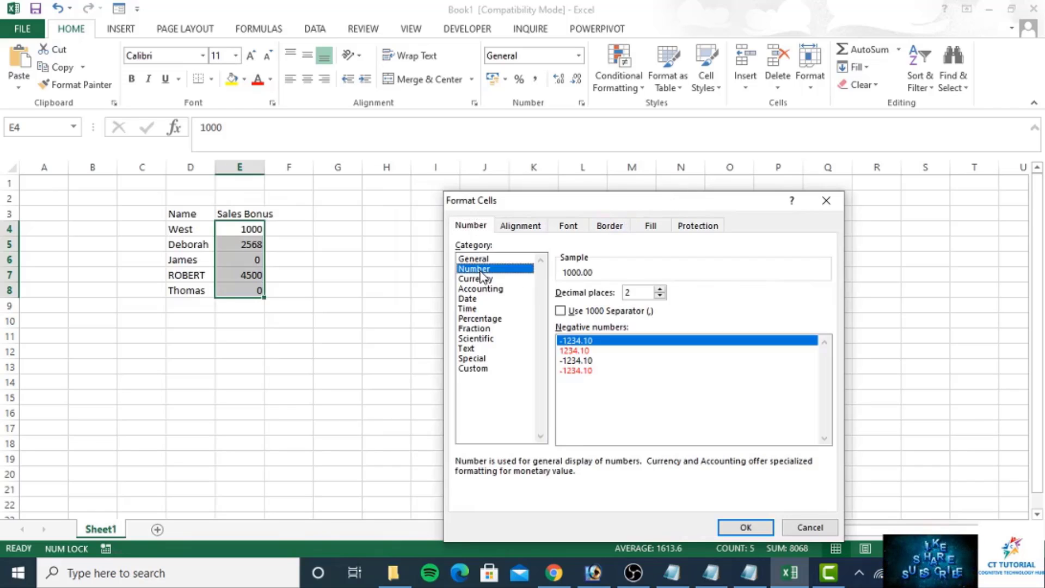
left_click(659, 295)
left_click(659, 295)
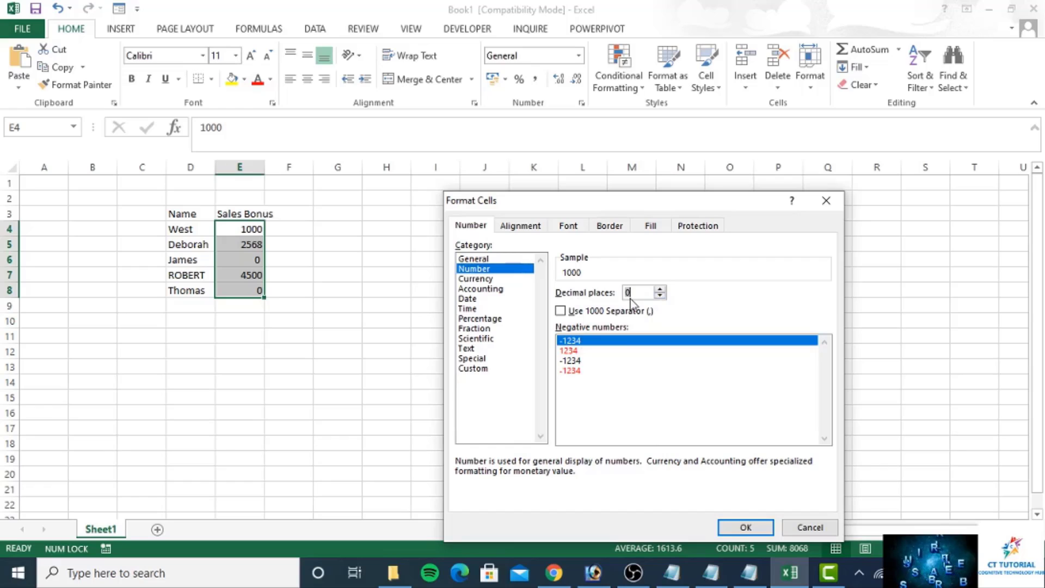
left_click(561, 312)
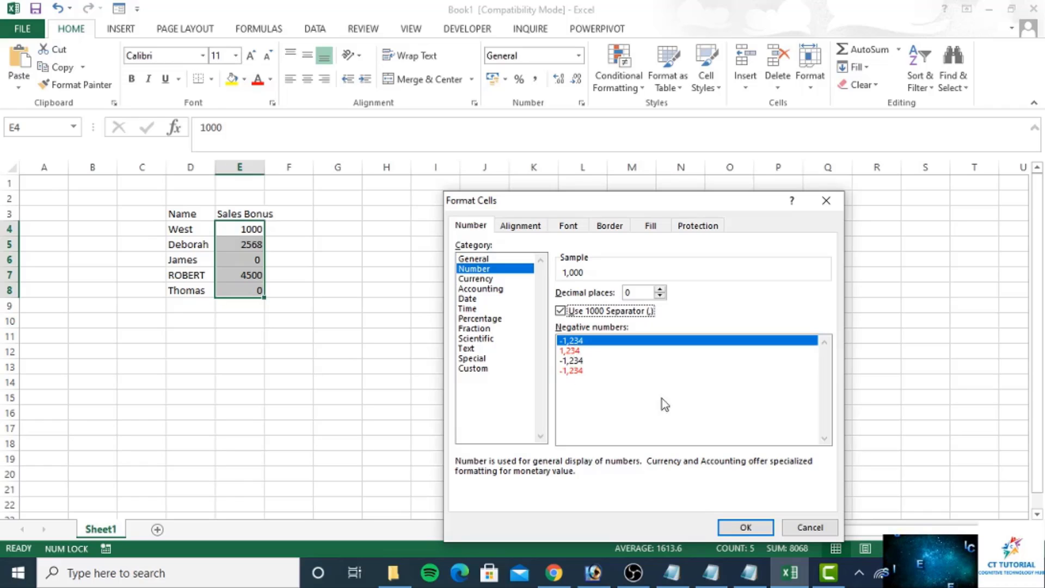
left_click(748, 525)
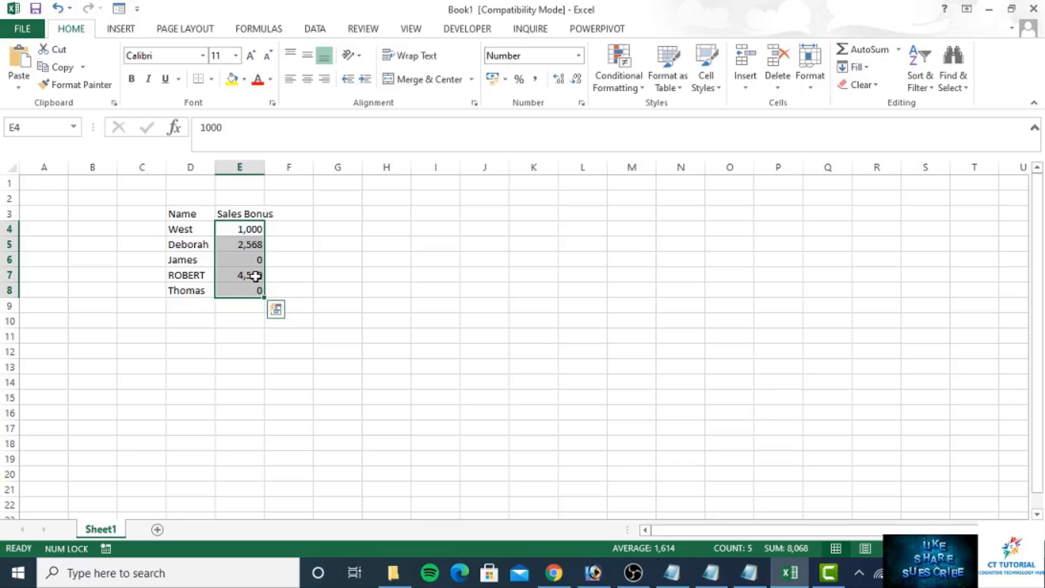
Try the custom number format #,##0;-#,##0 on the Sales Bonus values in E4:E8
key("ctrl+1")
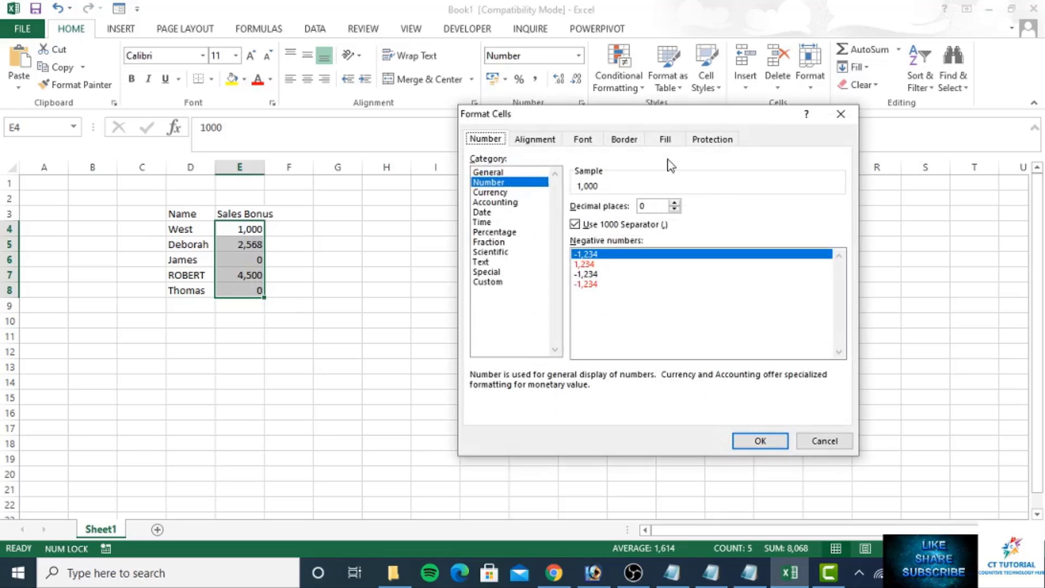
left_click(482, 283)
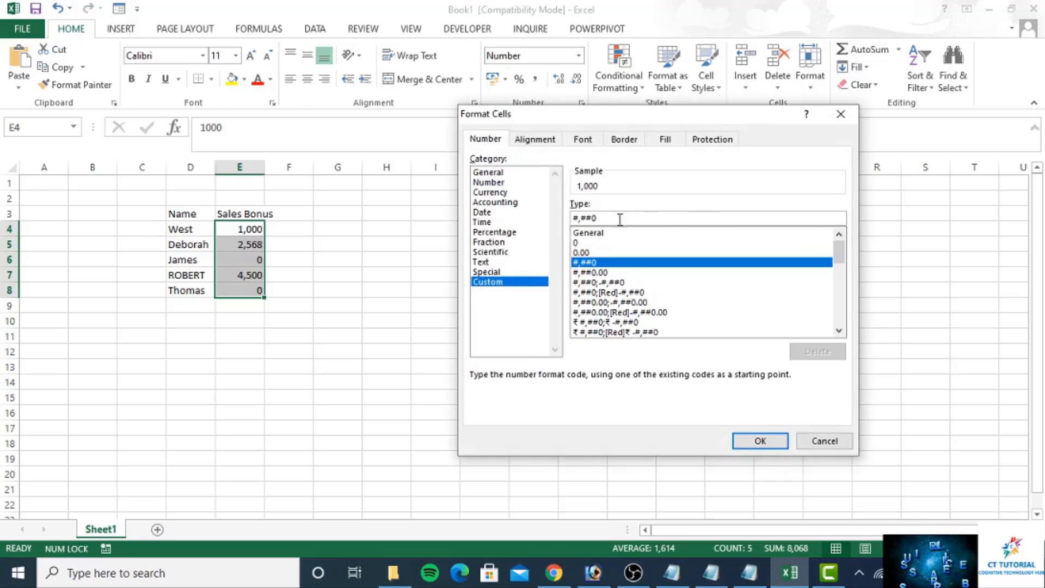
left_click_drag(620, 219, 518, 221)
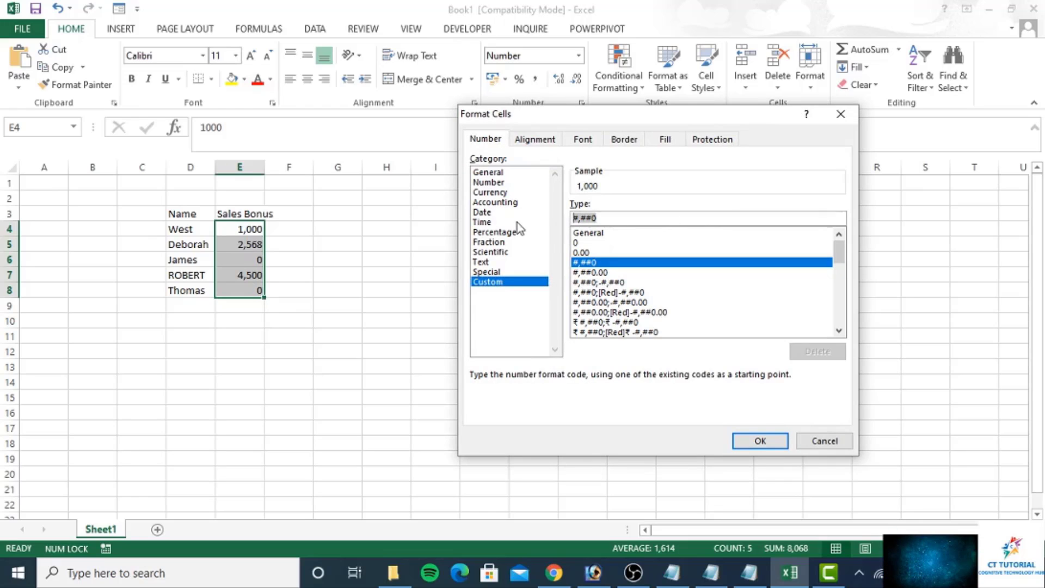
left_click(603, 220)
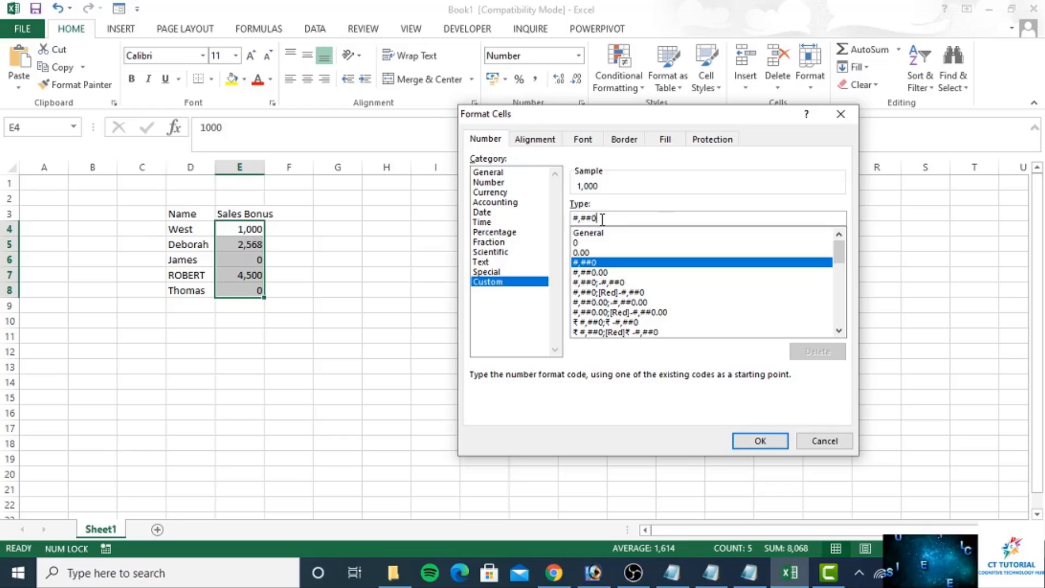
type(";")
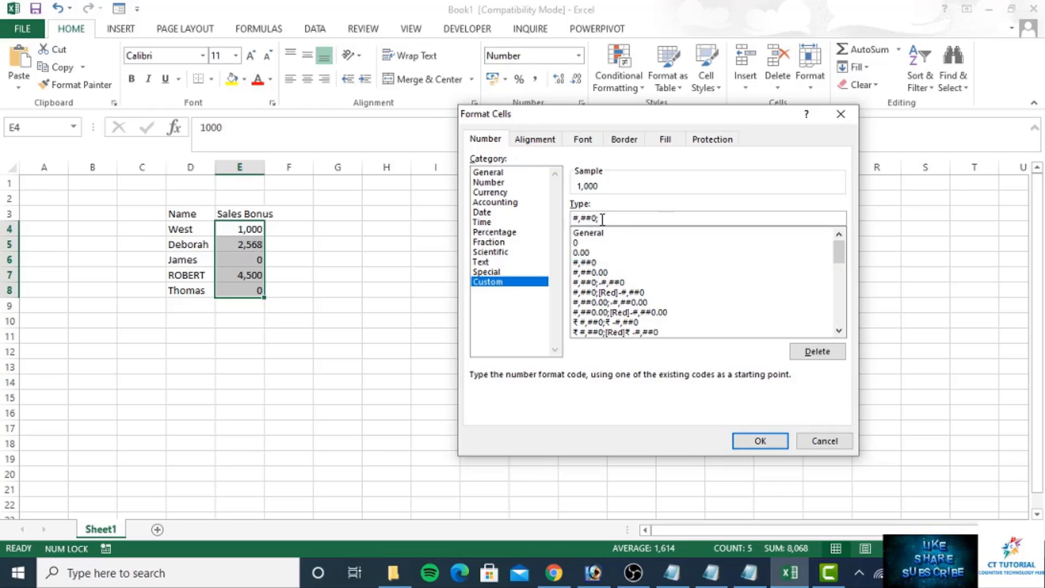
type("-#,##0")
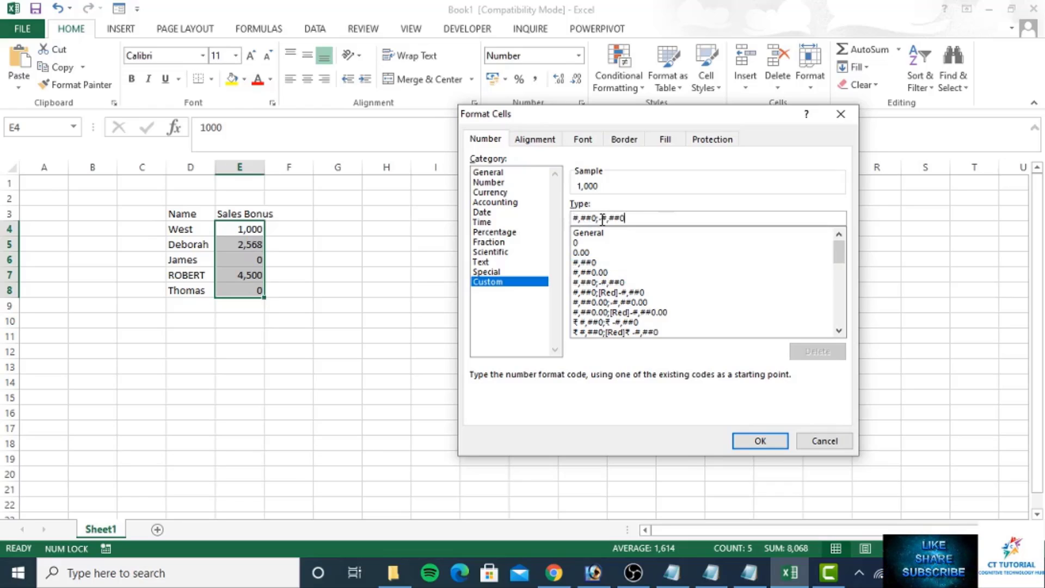
left_click(748, 440)
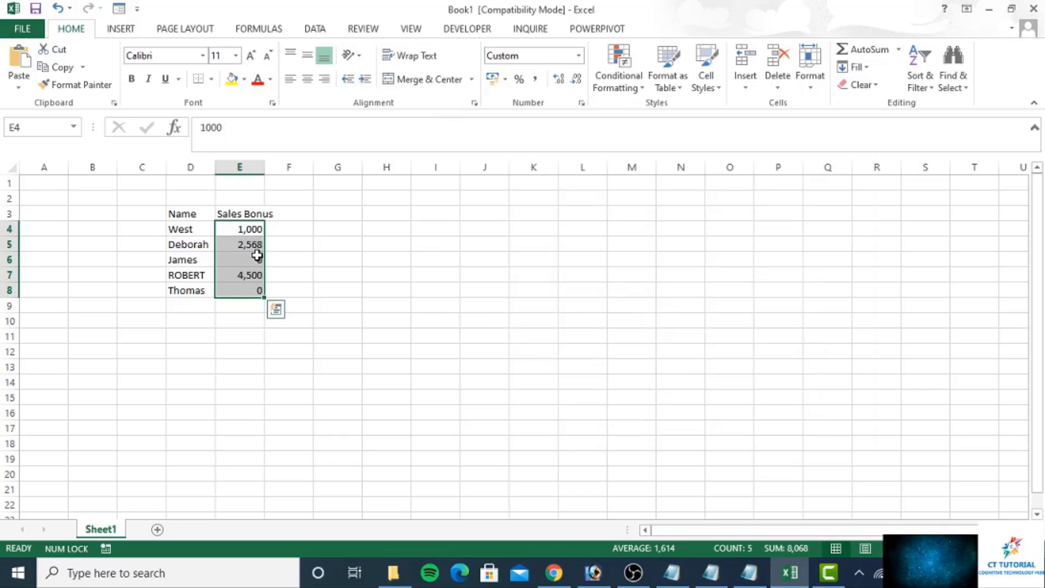
key("ctrl+q")
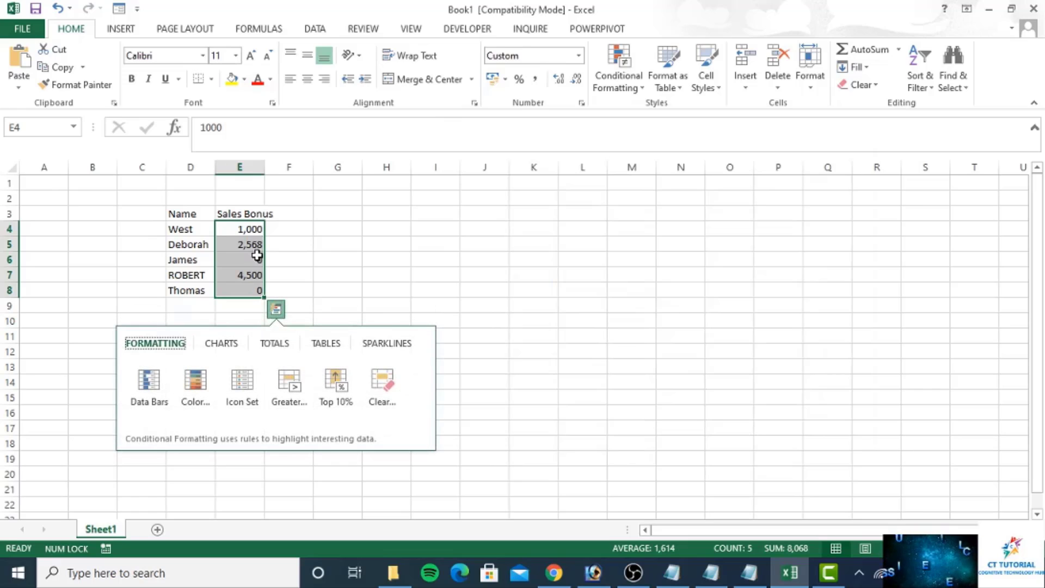
left_click(256, 255)
type("0")
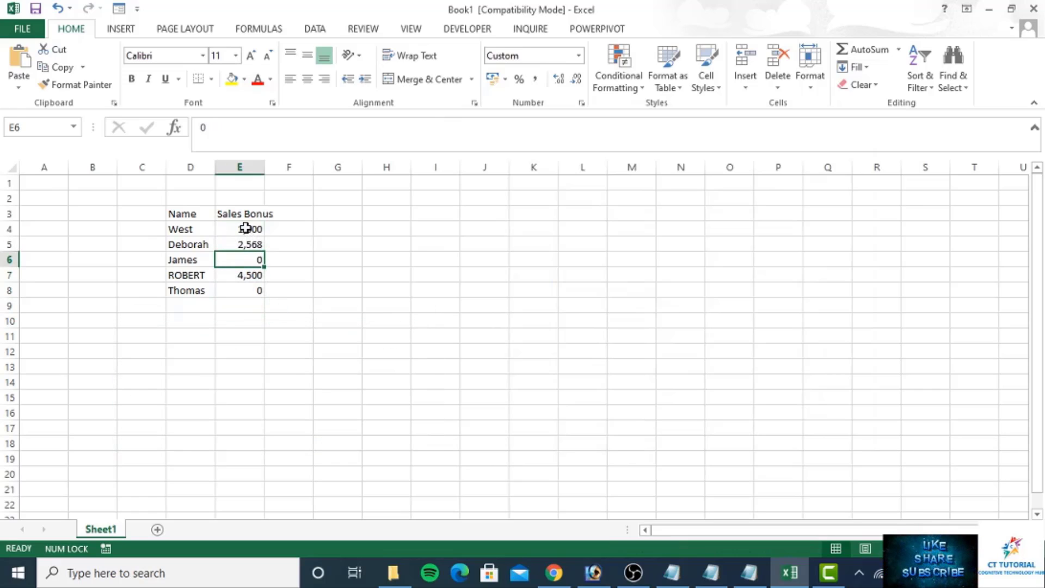
Apply the custom number format #,##0;-#,##0; to E4:E8, leaving the section for zeros empty
left_click(245, 229)
left_click_drag(246, 259, 246, 288)
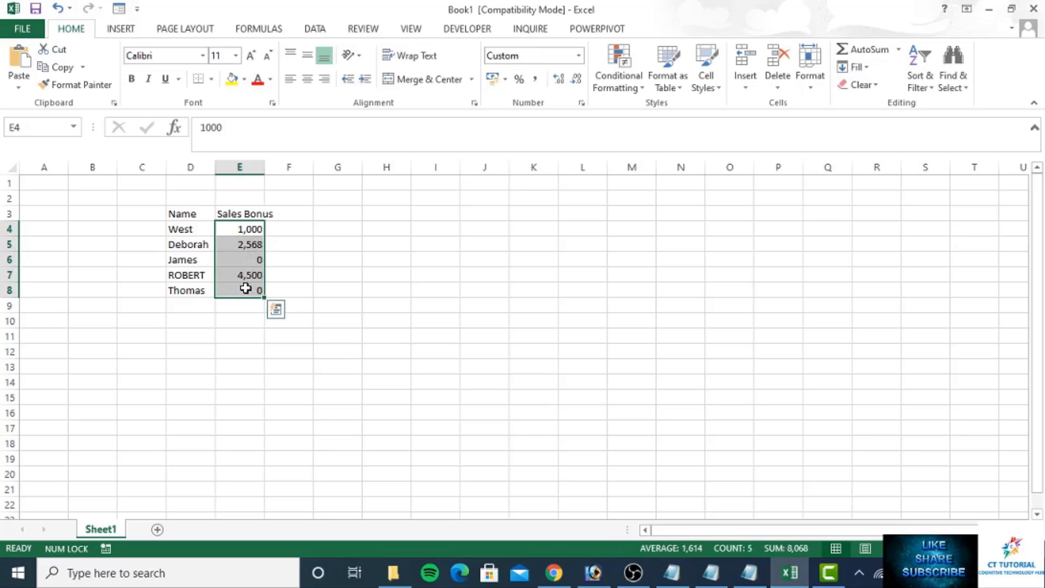
key("ctrl+1")
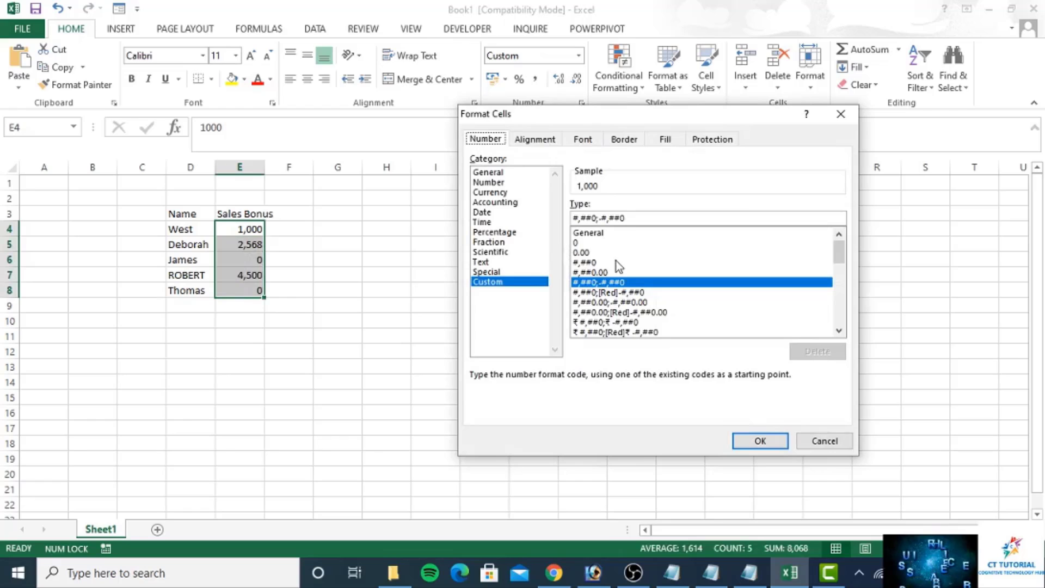
left_click(585, 262)
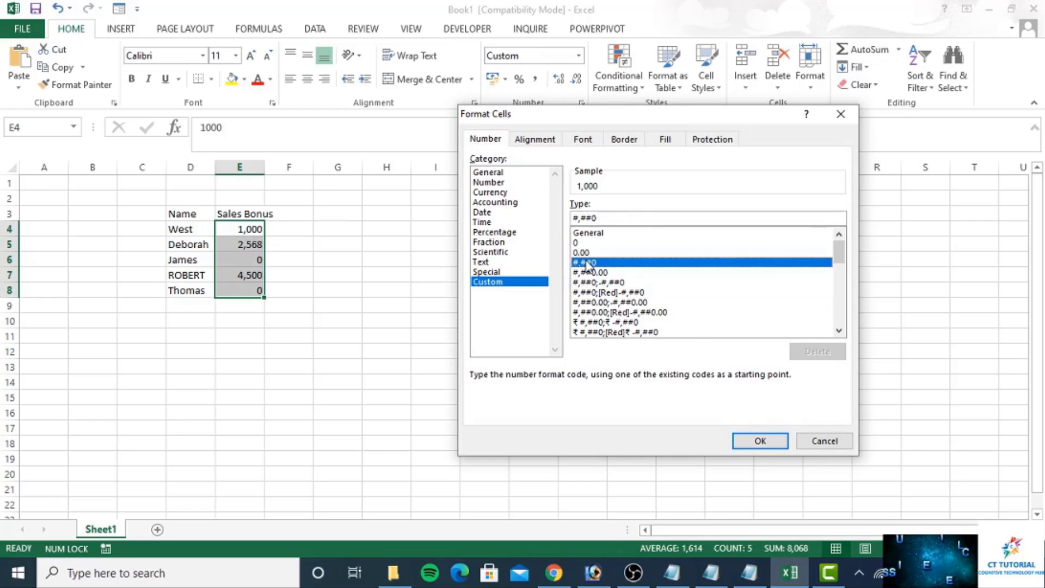
left_click(615, 217)
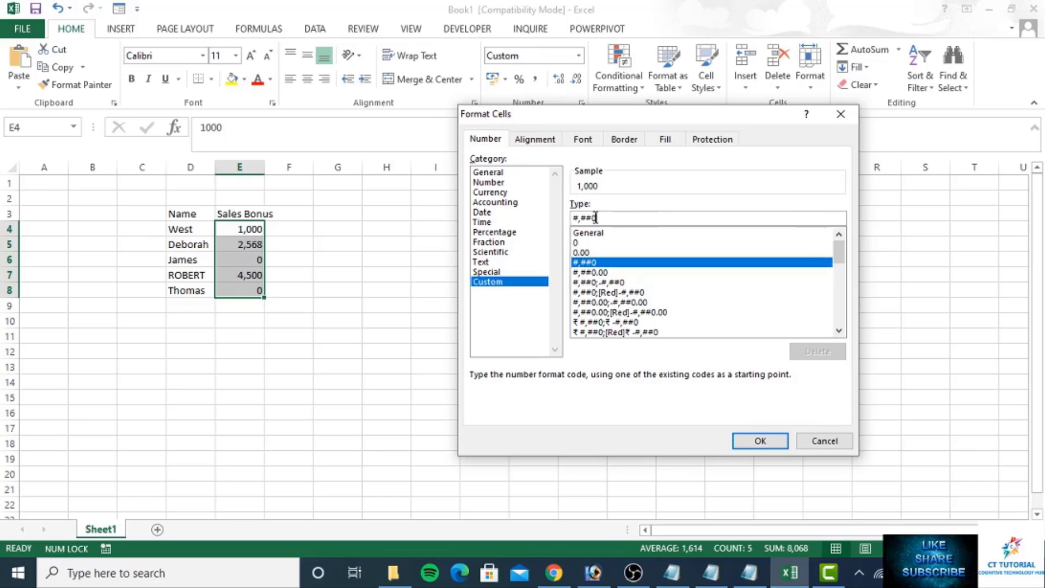
left_click_drag(597, 218, 575, 217)
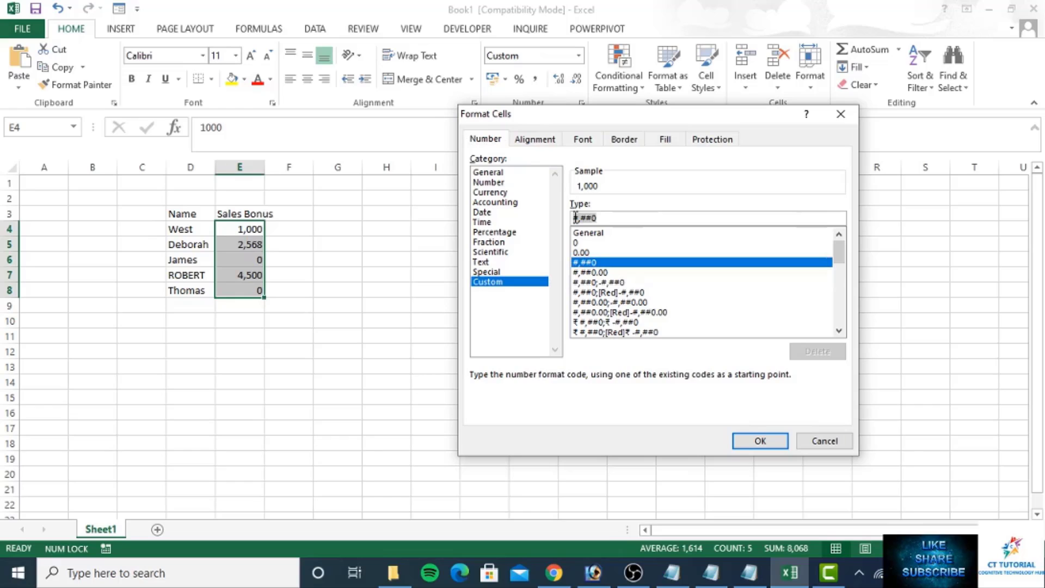
left_click(602, 218)
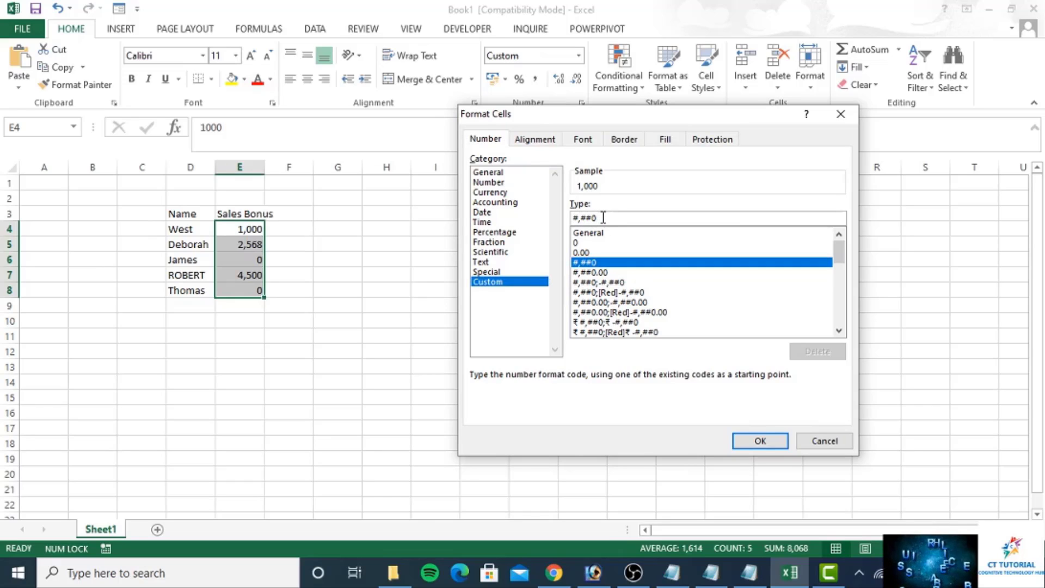
type(";-")
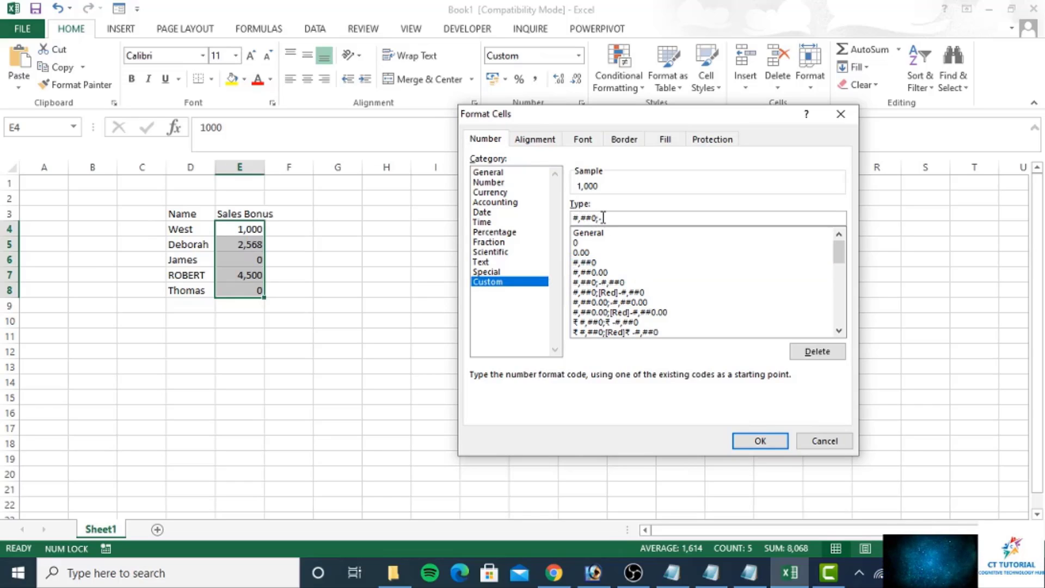
type("#,##0;")
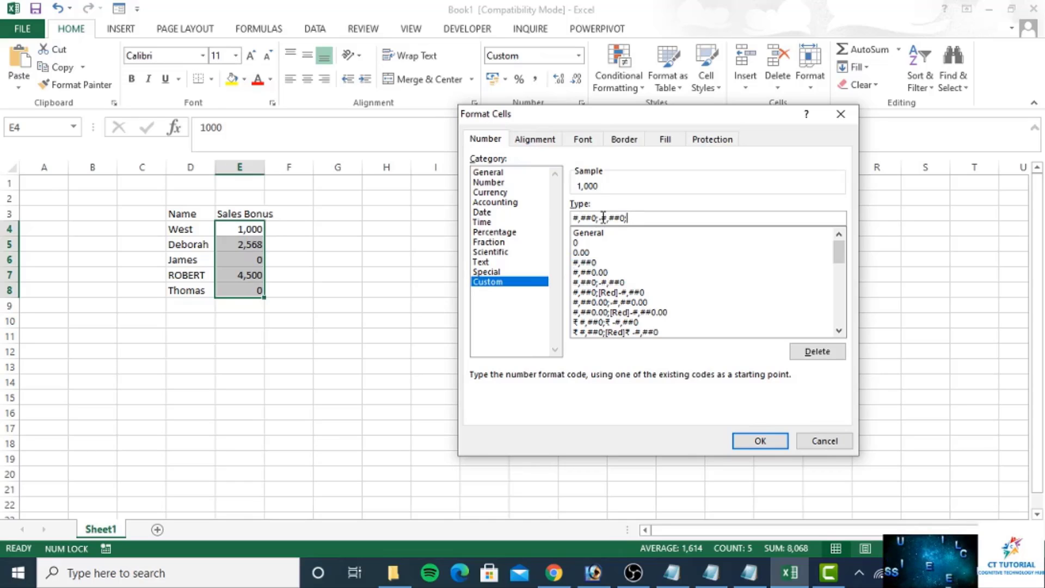
left_click(752, 442)
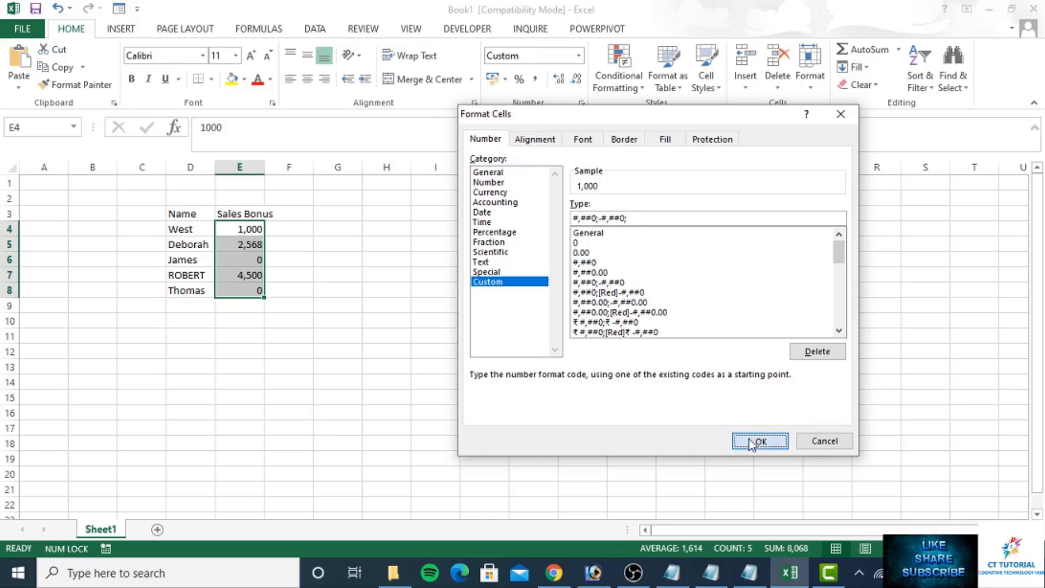
Check the stored contents of the zero-bonus cells E6 and E8 against what the sheet displays
left_click(248, 259)
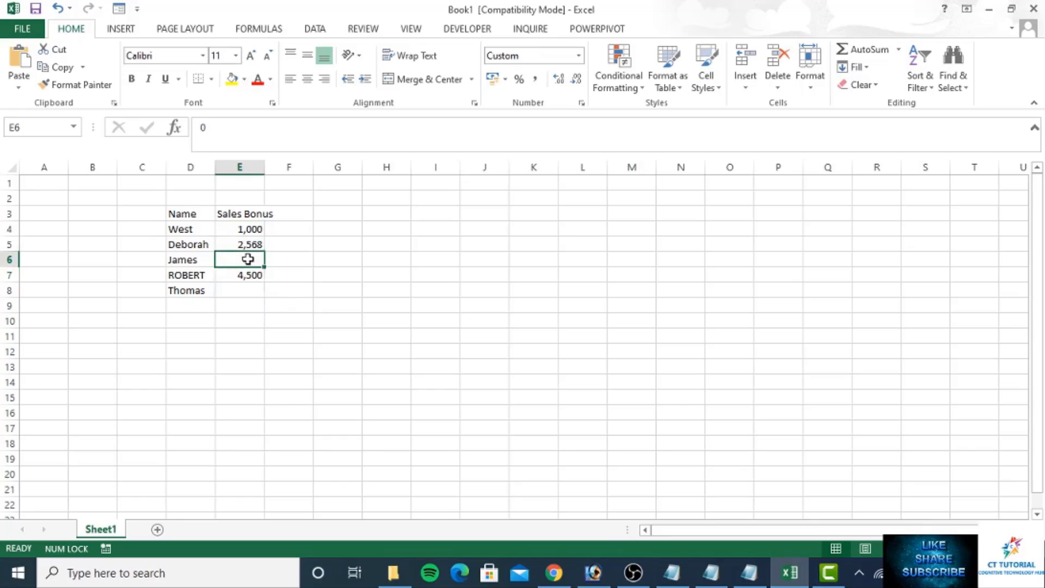
left_click(243, 279)
left_click(244, 288)
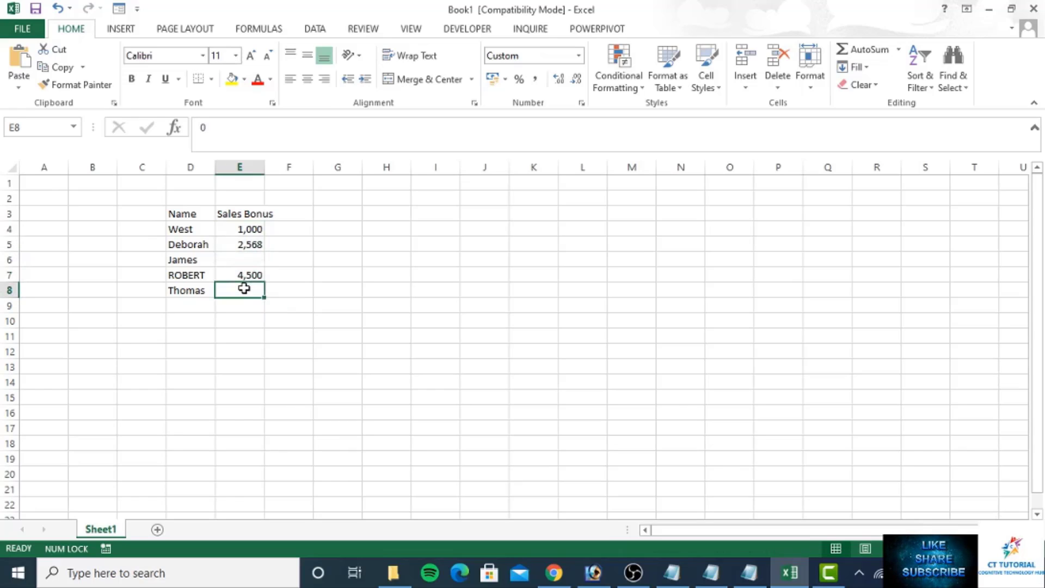
left_click(328, 266)
left_click(245, 263)
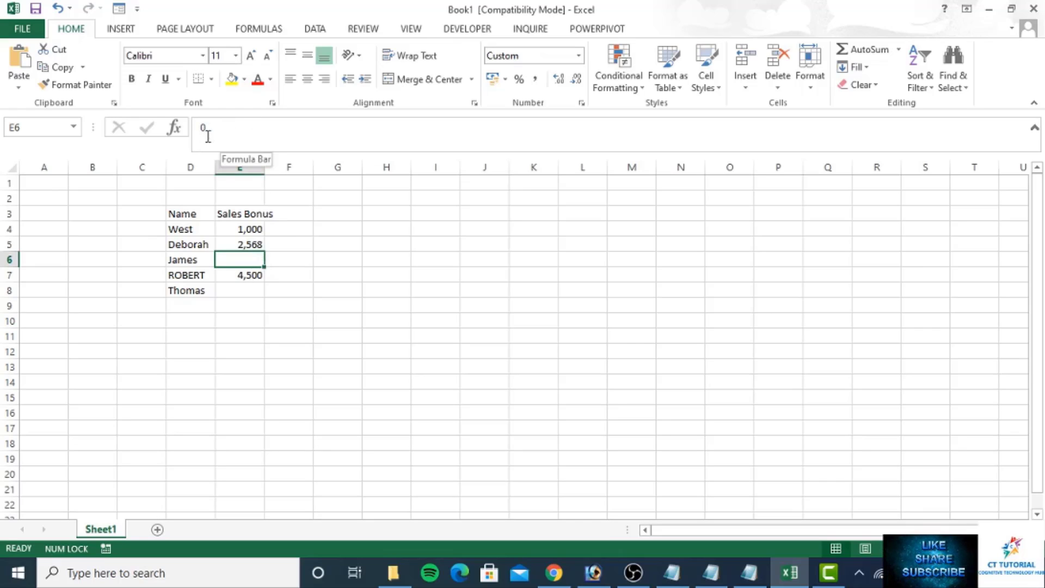
Apply the custom number format #,##0;-#,##0;"HIDEZERO"; to the Sales Bonus values in E4:E8 and widen column E to fit
left_click(248, 229)
left_click_drag(248, 229, 248, 295)
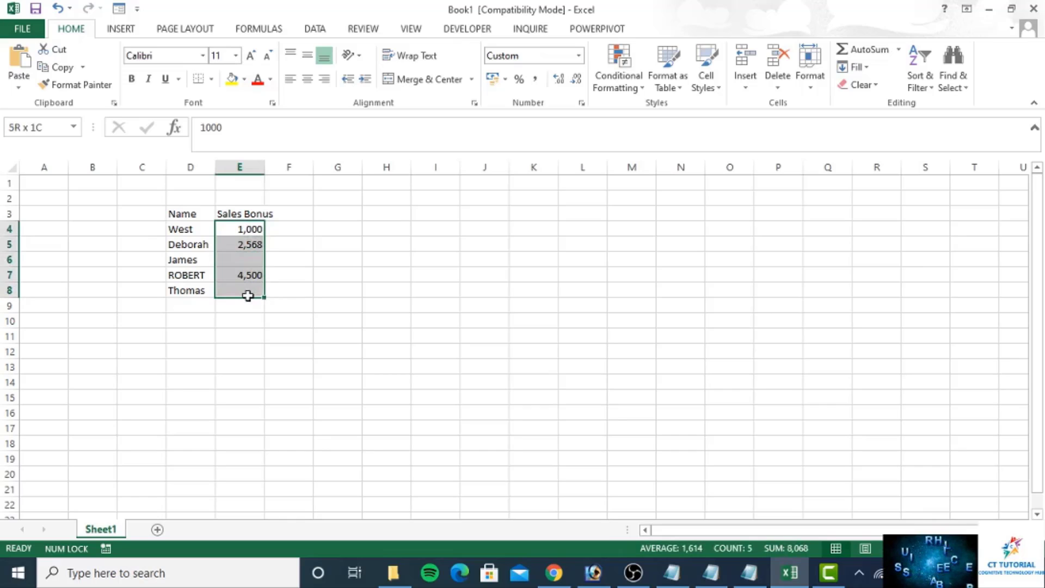
key("ctrl+1")
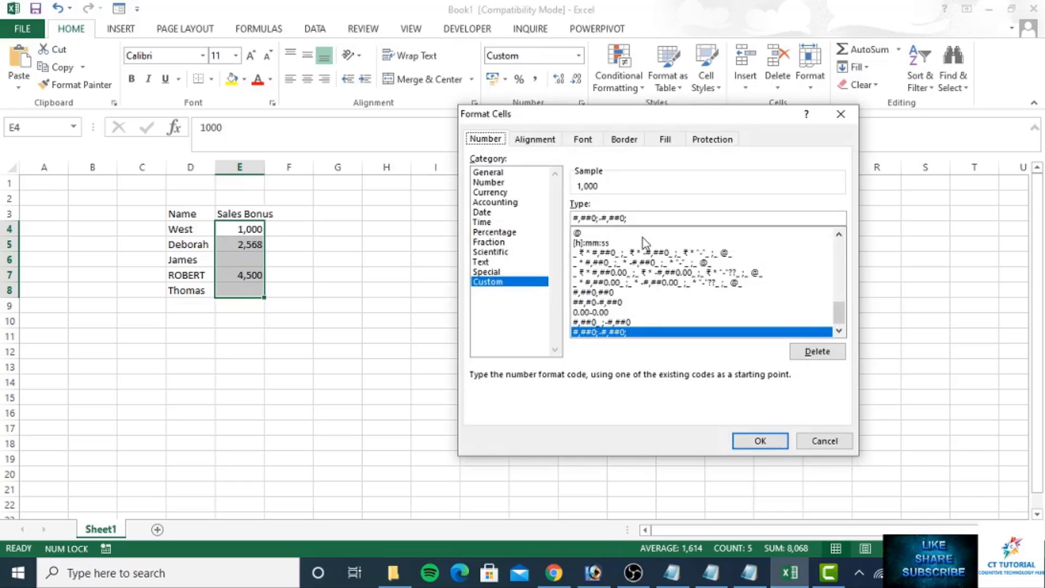
left_click(632, 219)
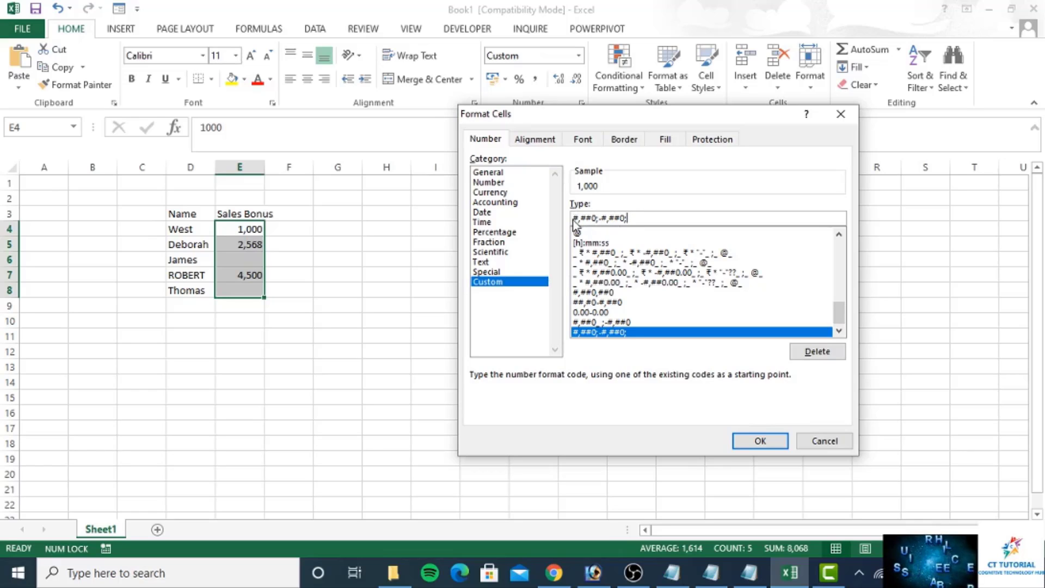
left_click_drag(574, 219, 627, 216)
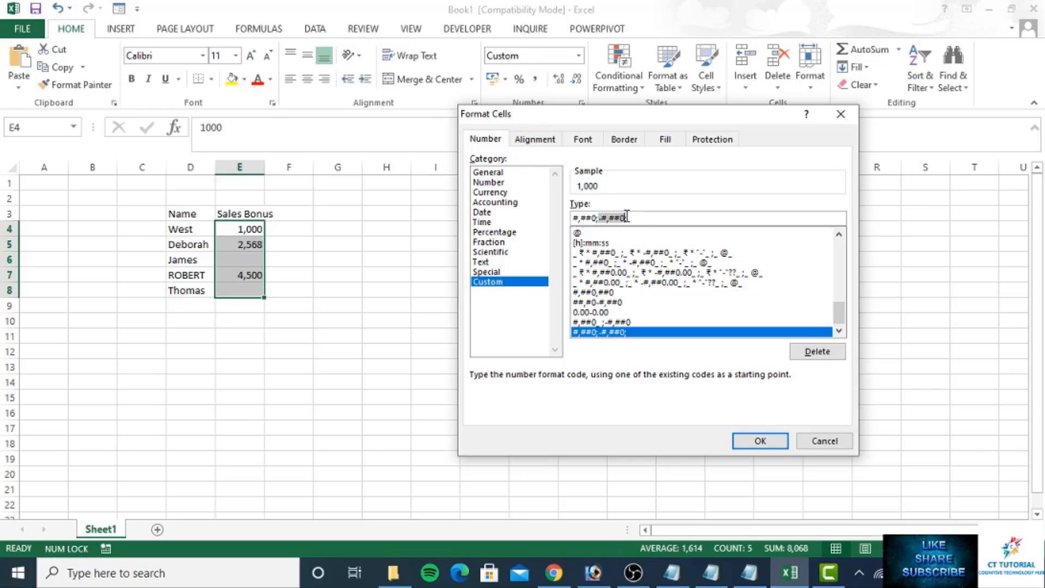
left_click(631, 217)
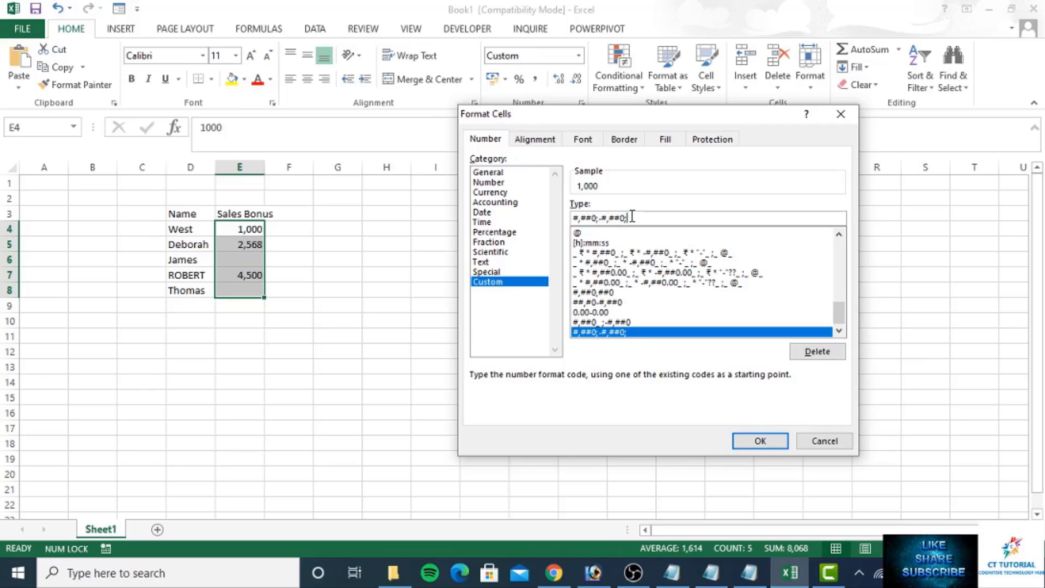
type("\"")
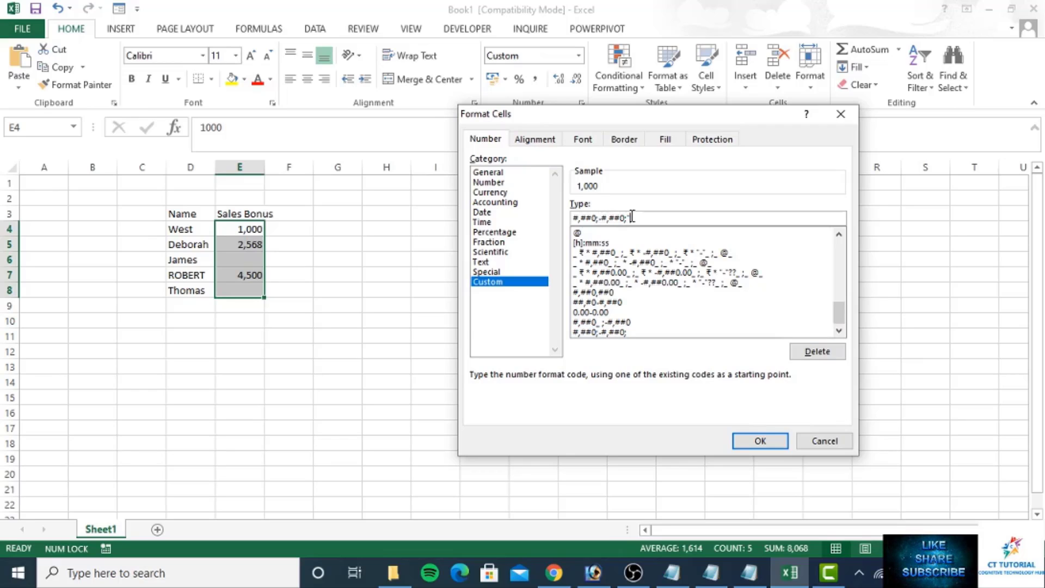
type("N")
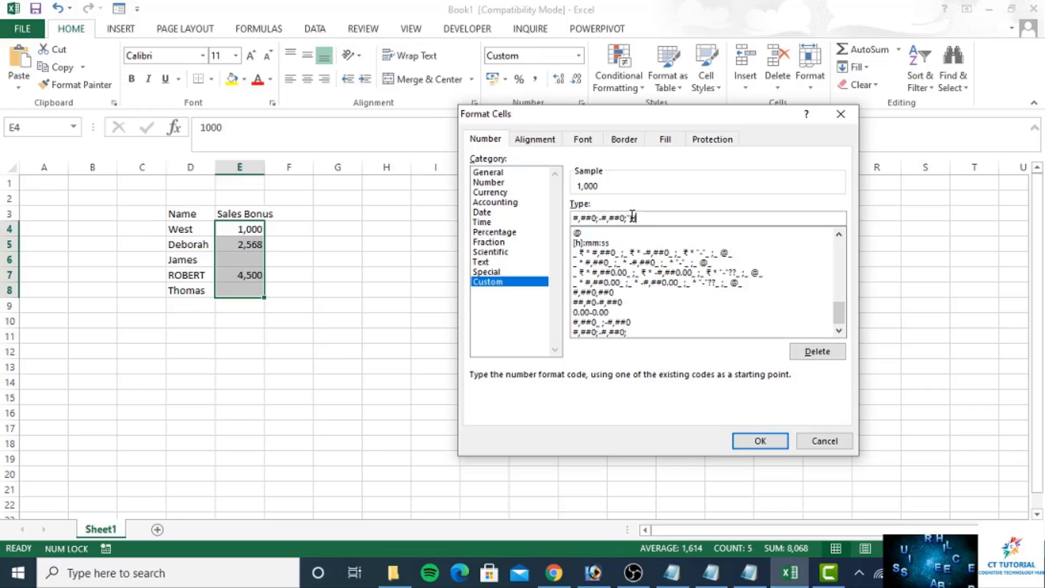
type("IDE")
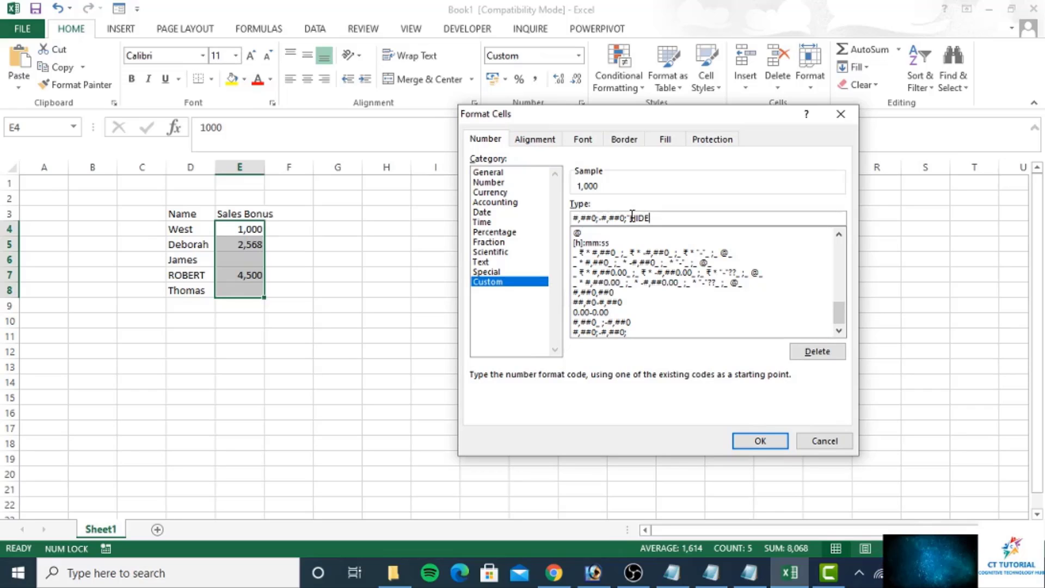
type("ZERO")
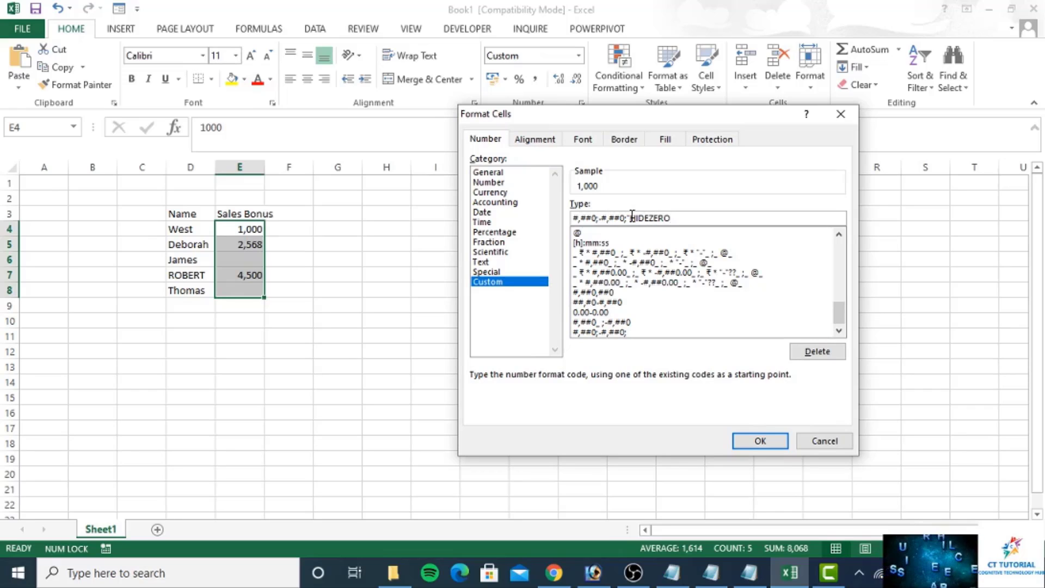
type("\";")
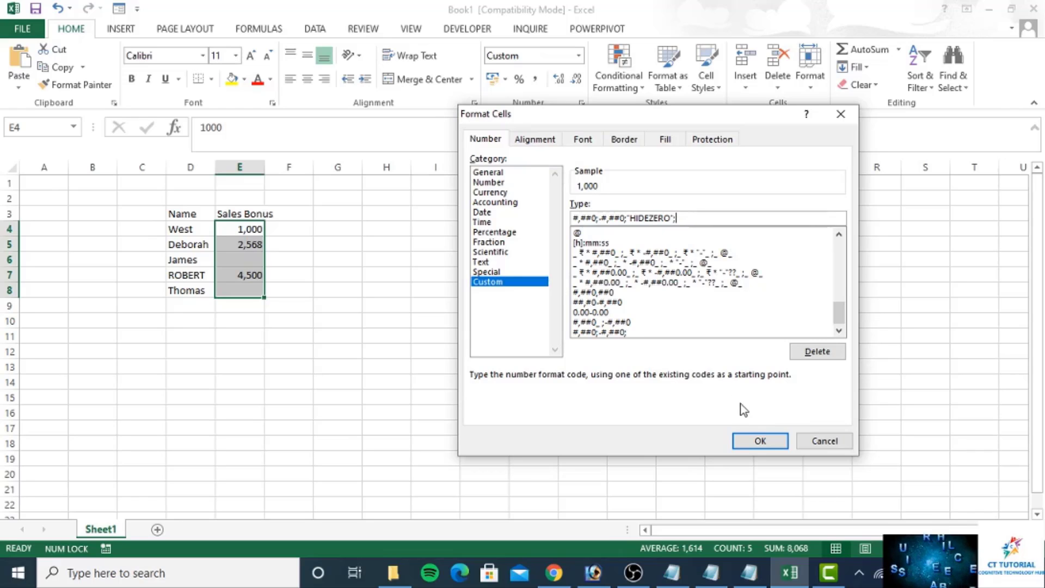
left_click(749, 440)
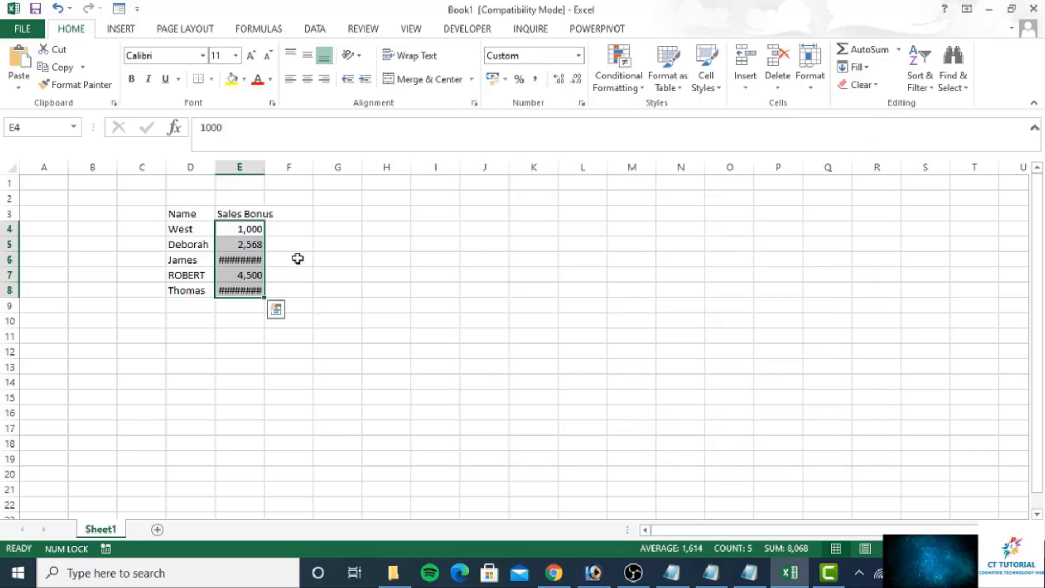
left_click_drag(265, 168, 277, 168)
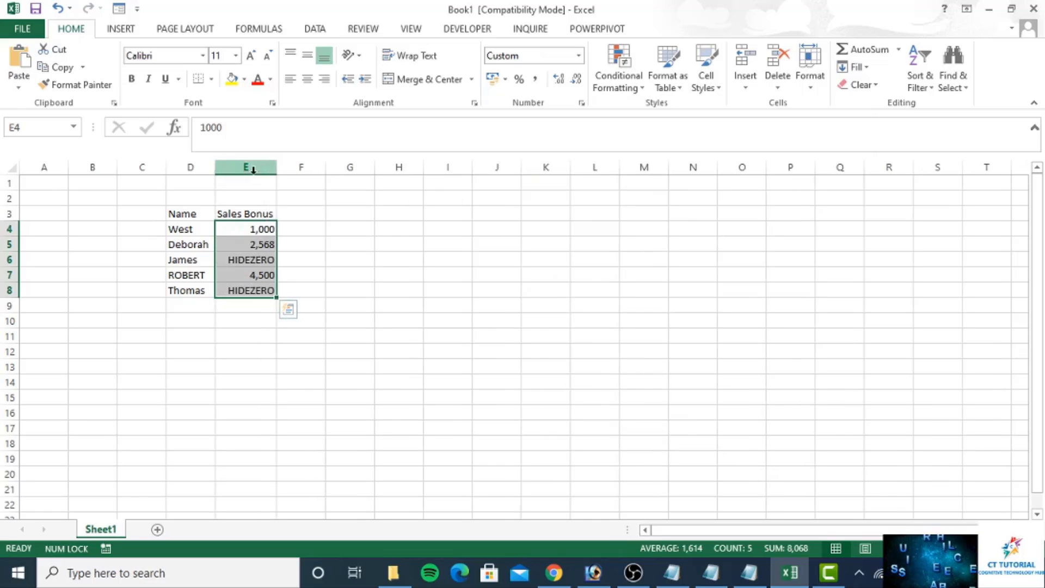
Test the zero-bonus cell E6 by referencing it with a formula in F6, and clear F6 again
left_click(255, 263)
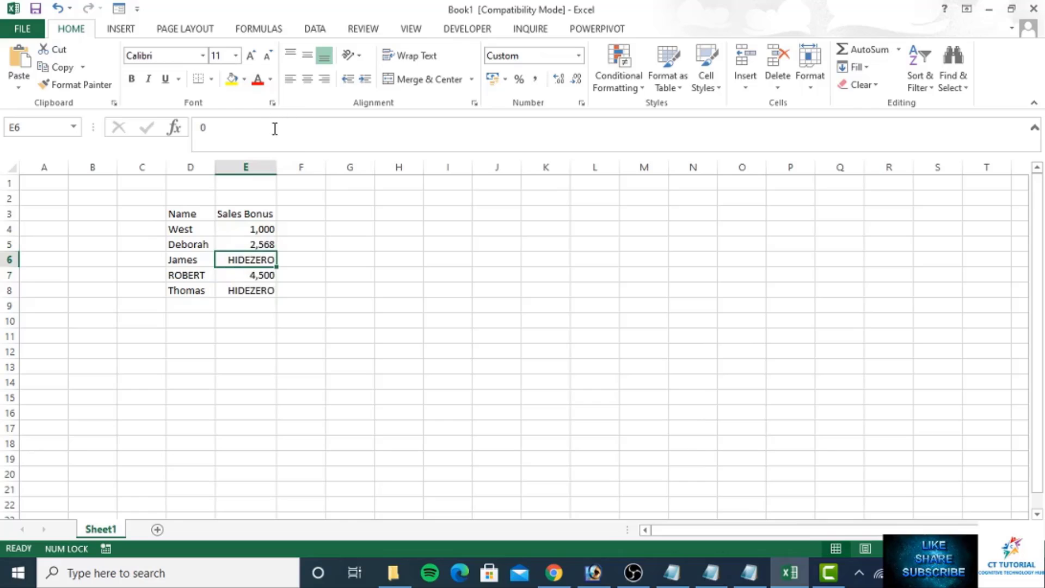
left_click(304, 259)
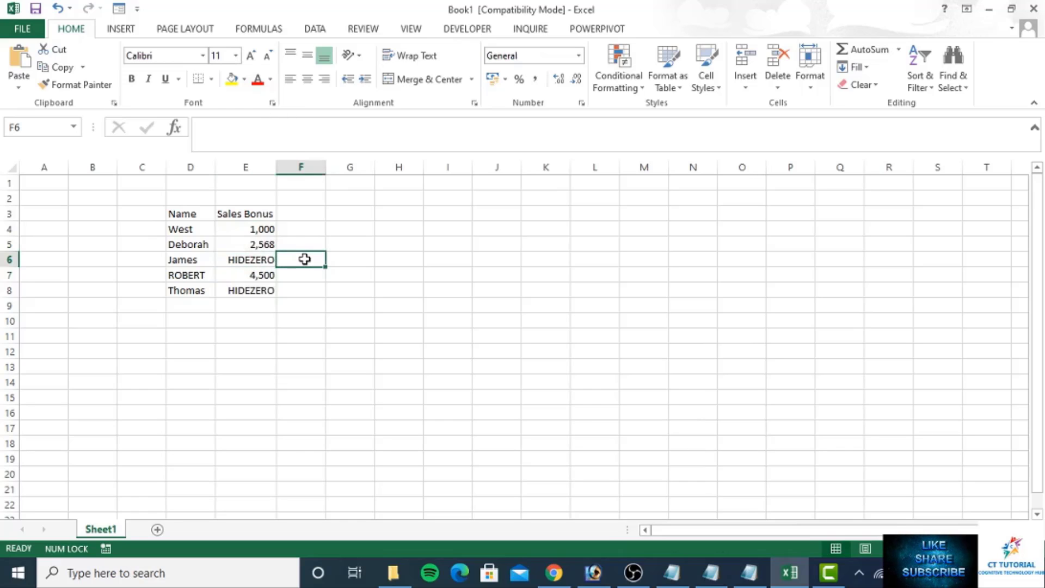
type("=")
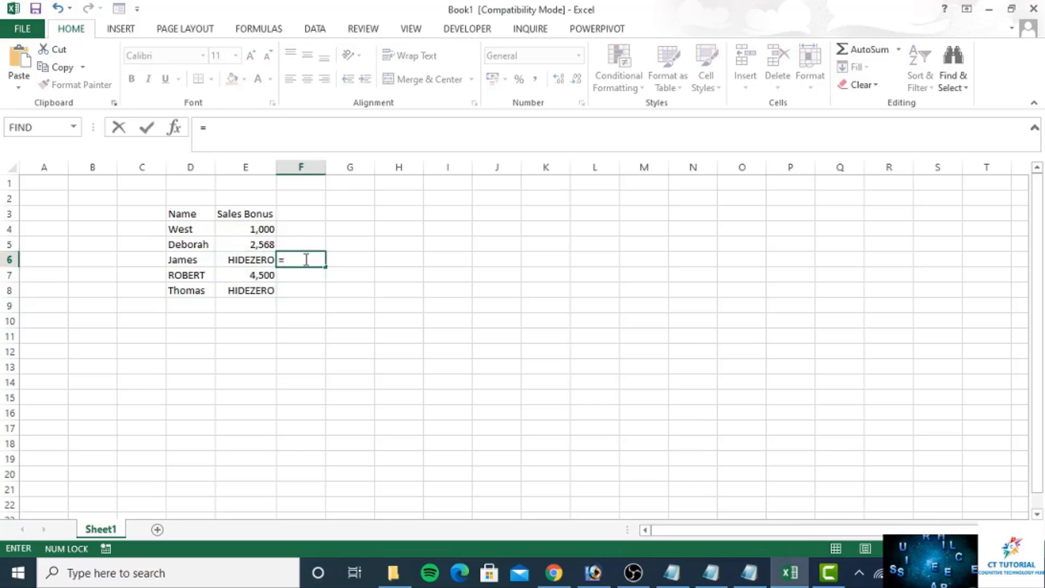
key("Left")
key("Return")
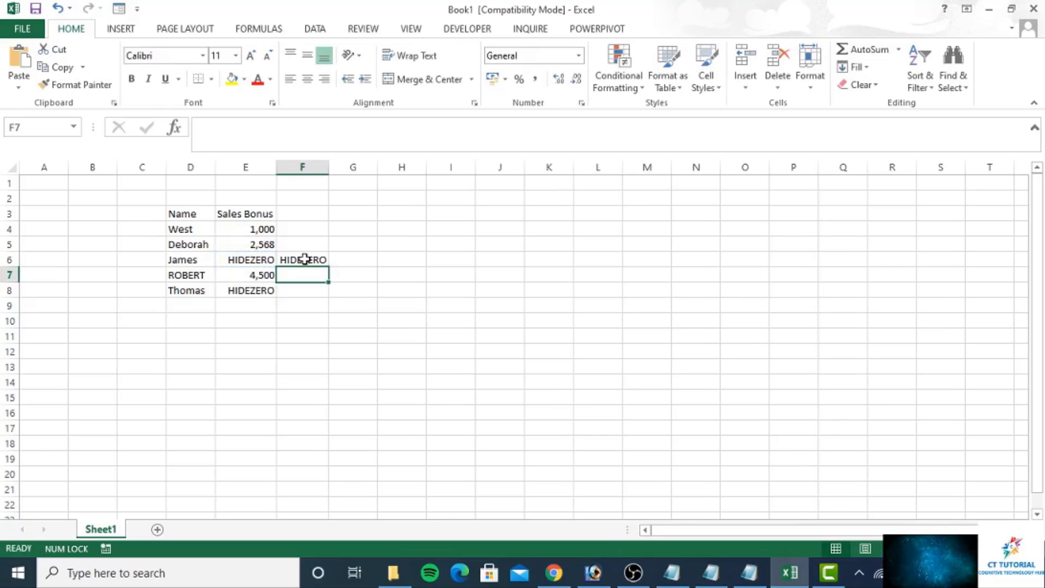
left_click(304, 259)
key("Delete")
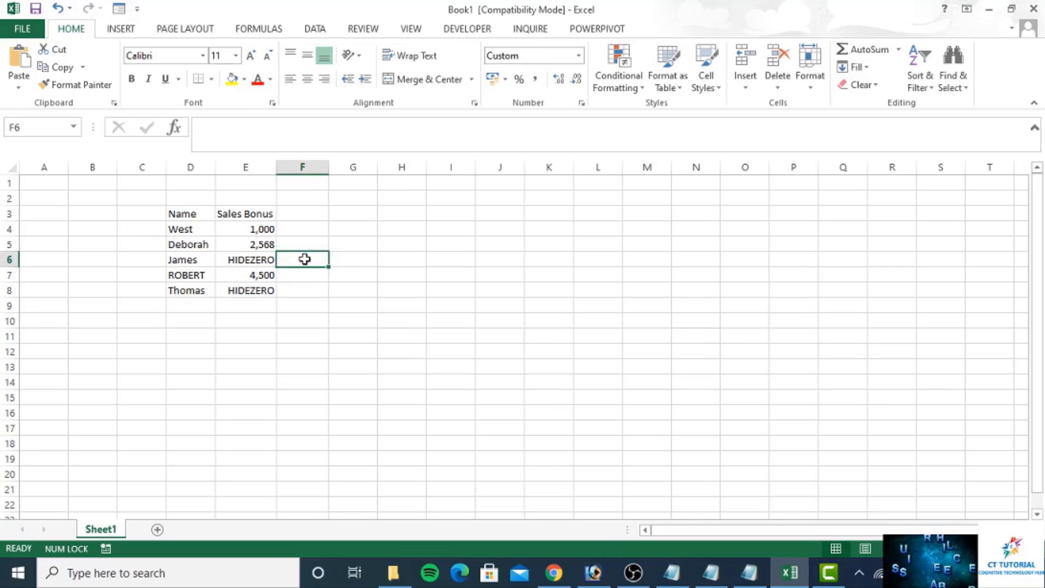
left_click(248, 265)
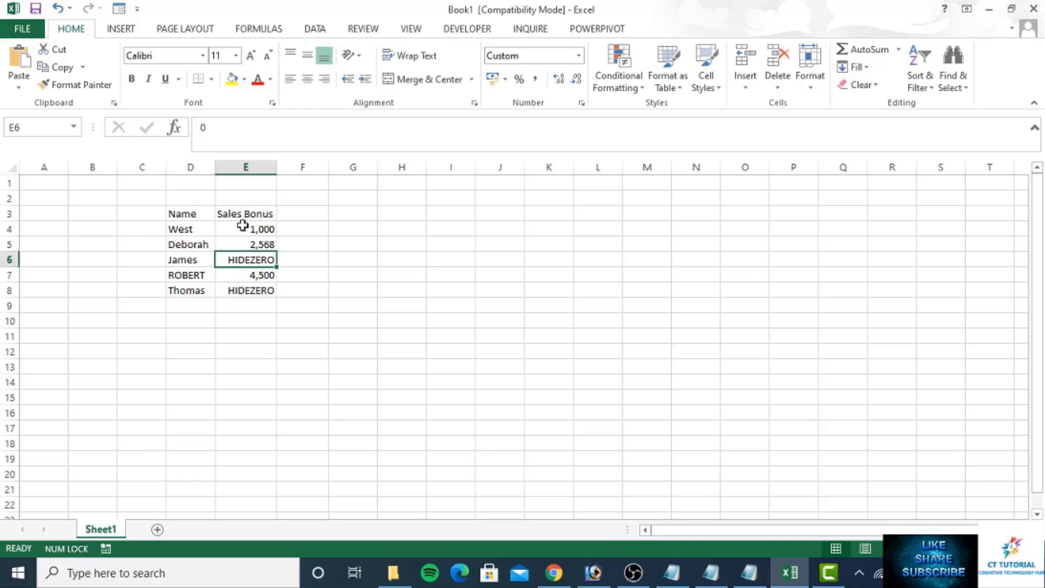
Try the custom number format ;;; on E4:E8 to hide all values, and check the stored content of E4
left_click_drag(243, 231, 245, 293)
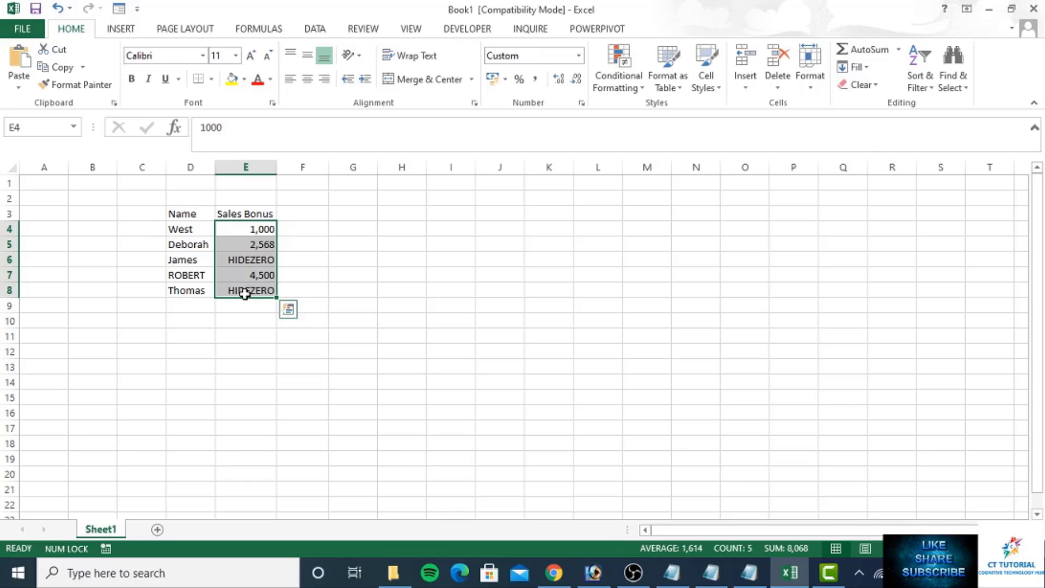
key("ctrl+1")
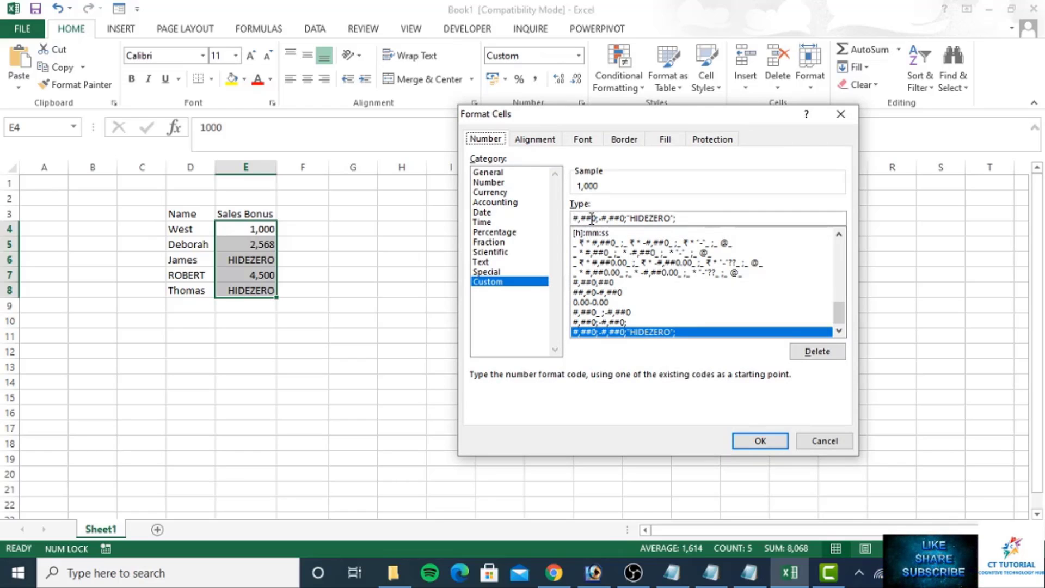
left_click_drag(574, 218, 728, 226)
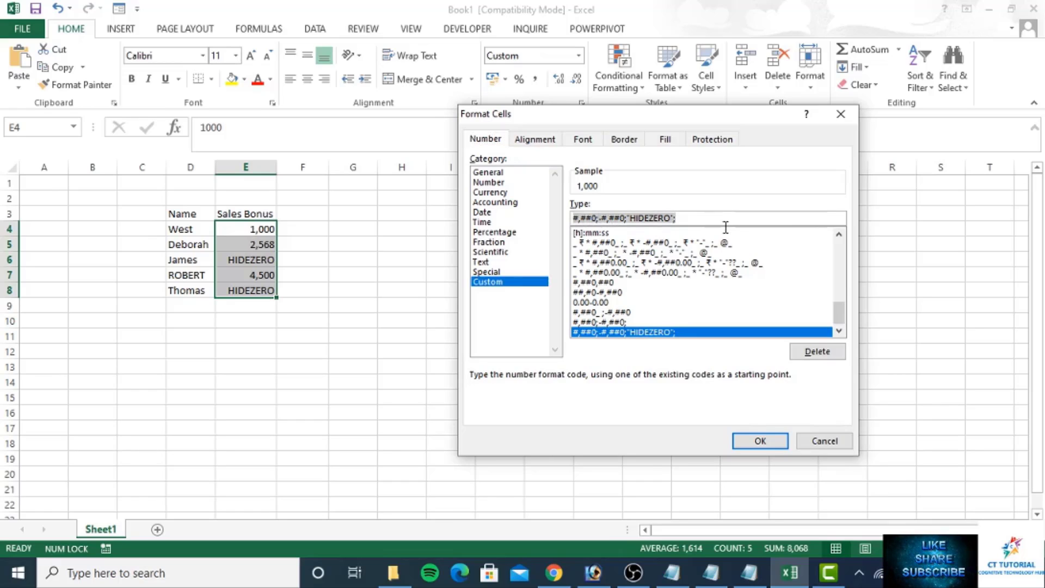
type(";;;")
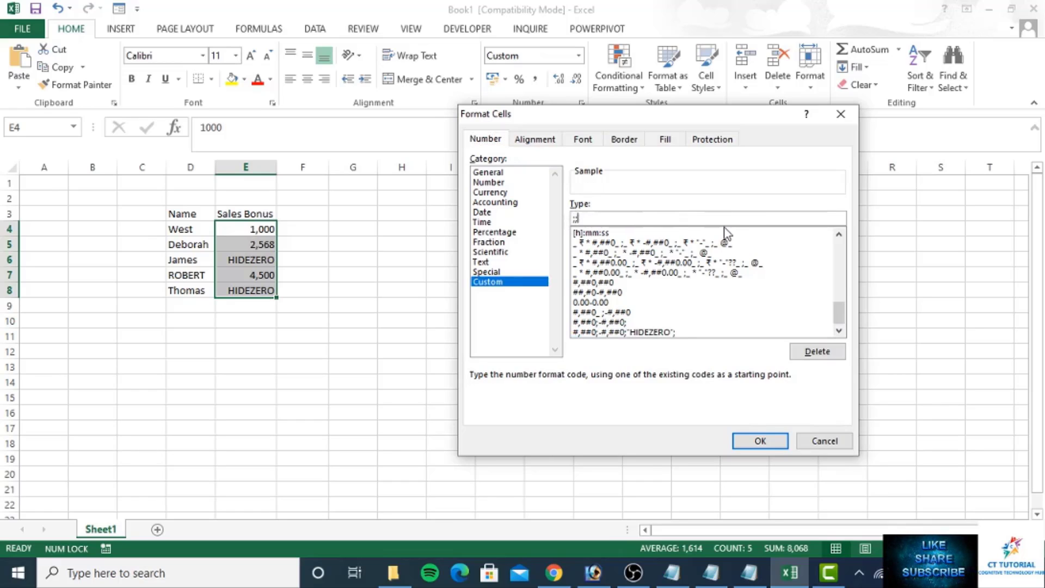
left_click(761, 441)
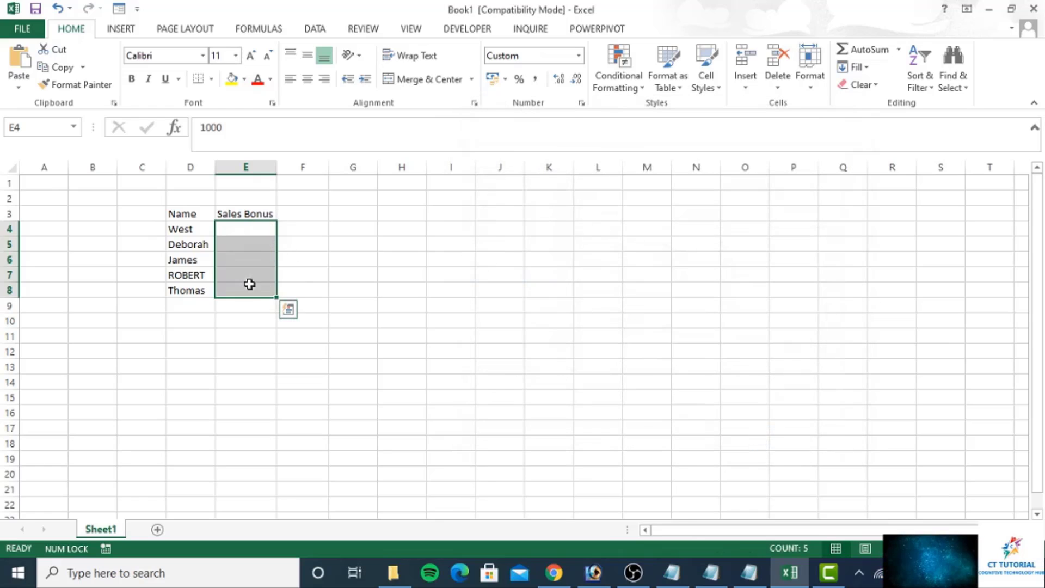
left_click(255, 231)
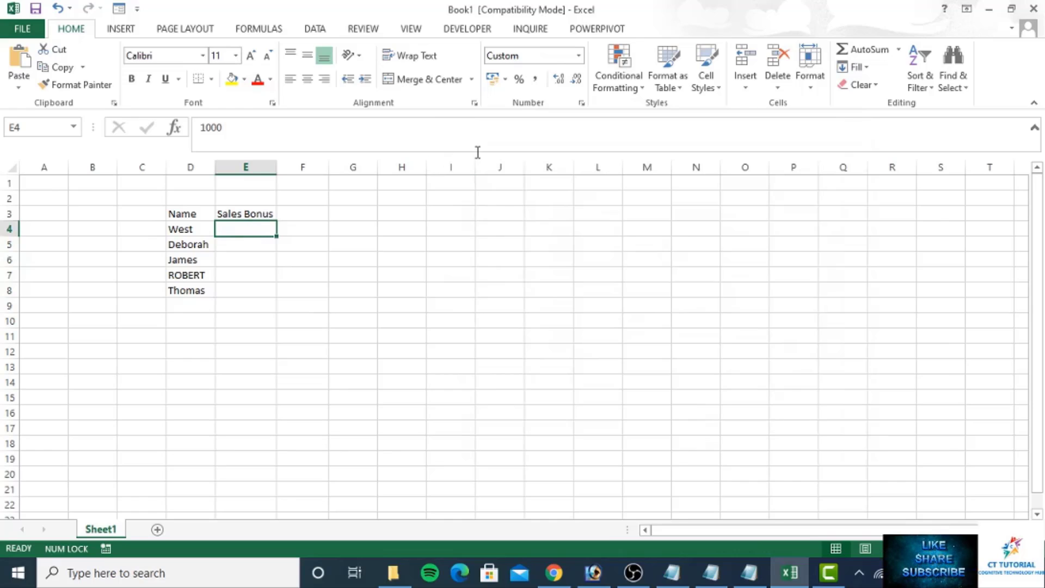
Reset the number format of the Sales Bonus values in E4:E8 to General
left_click_drag(235, 226, 236, 286)
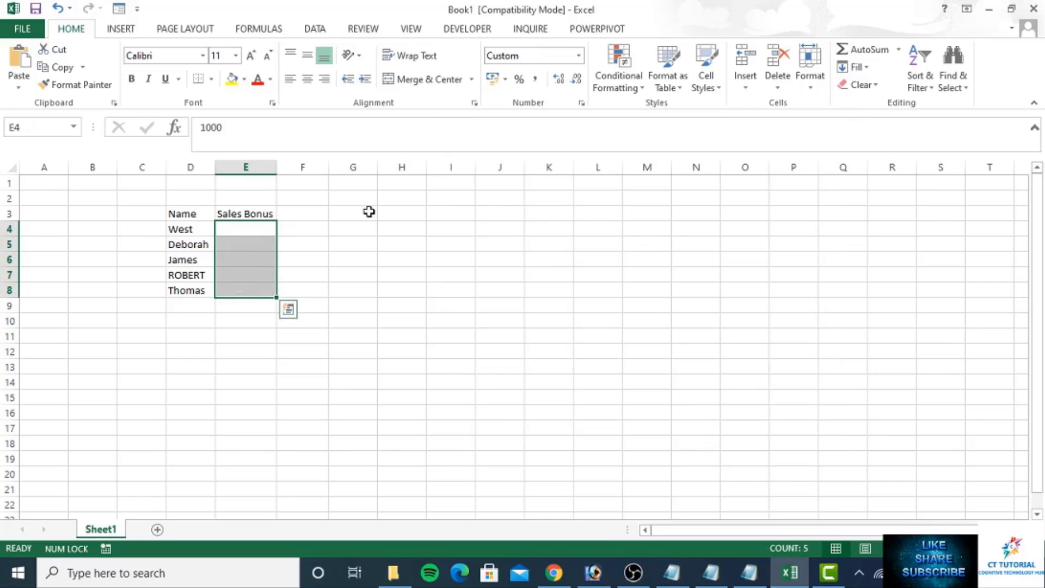
left_click(580, 58)
left_click(562, 87)
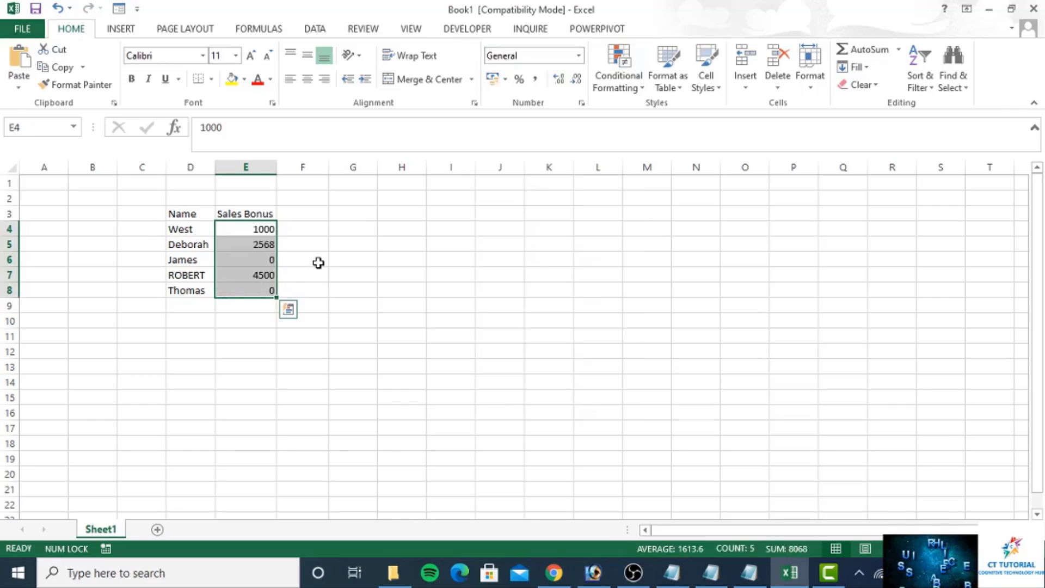
Apply the custom number format 00000 to E4:E8 so the Sales Bonus values are padded with leading zeros
key("ctrl+1")
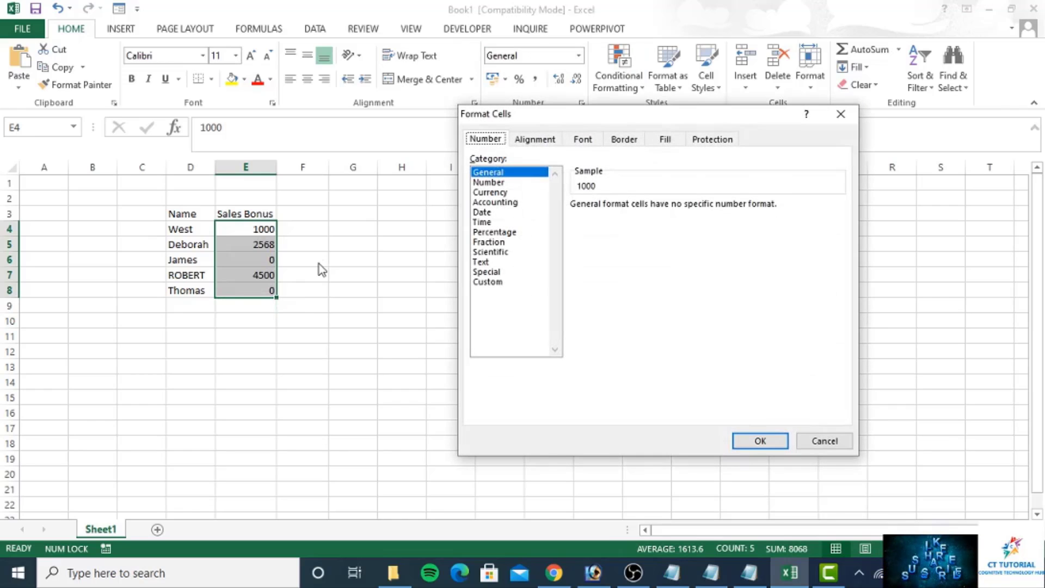
left_click(490, 282)
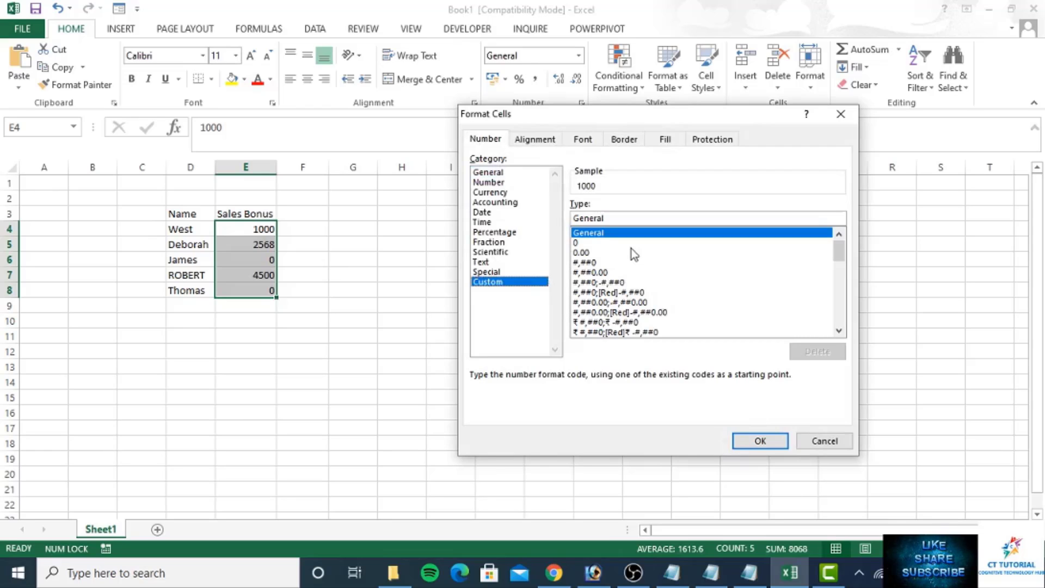
left_click(506, 183)
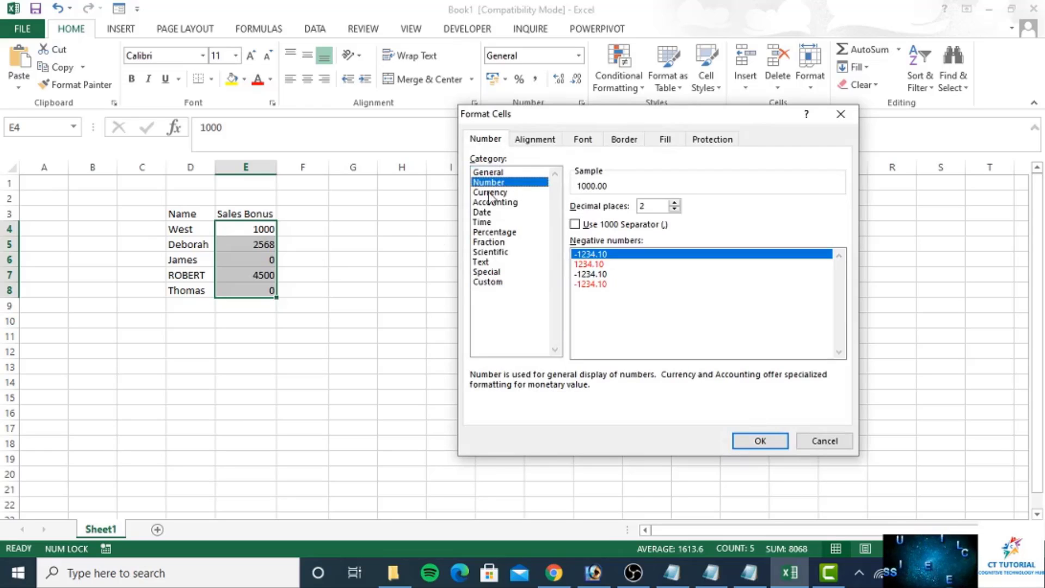
left_click(490, 282)
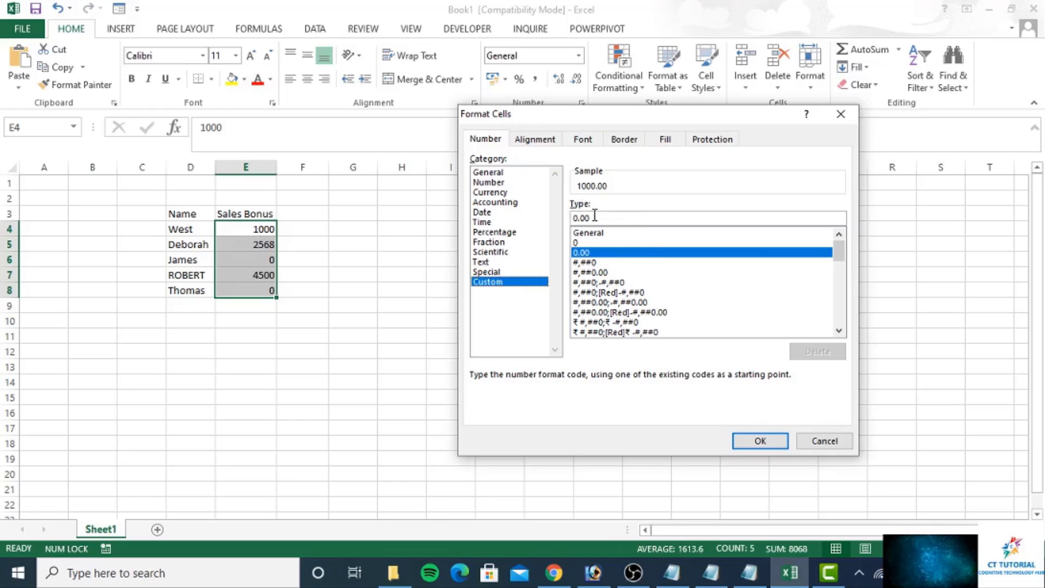
left_click_drag(605, 217, 560, 220)
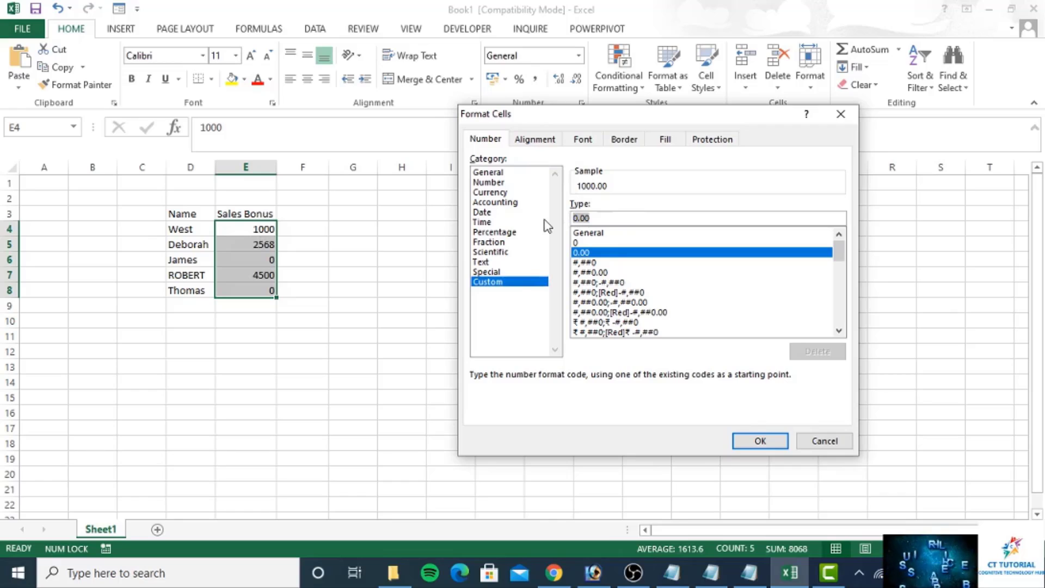
type("000")
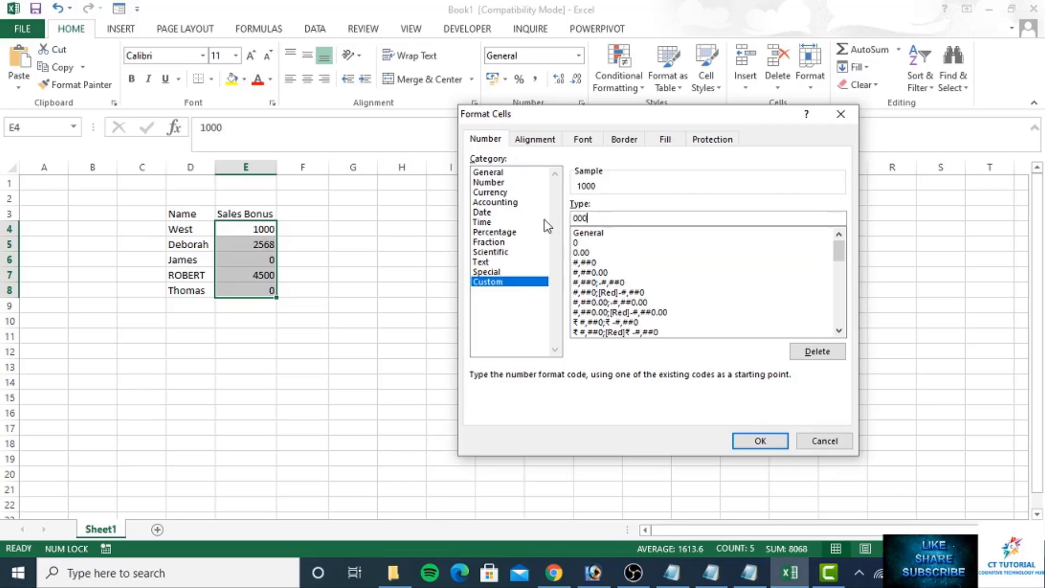
type("00")
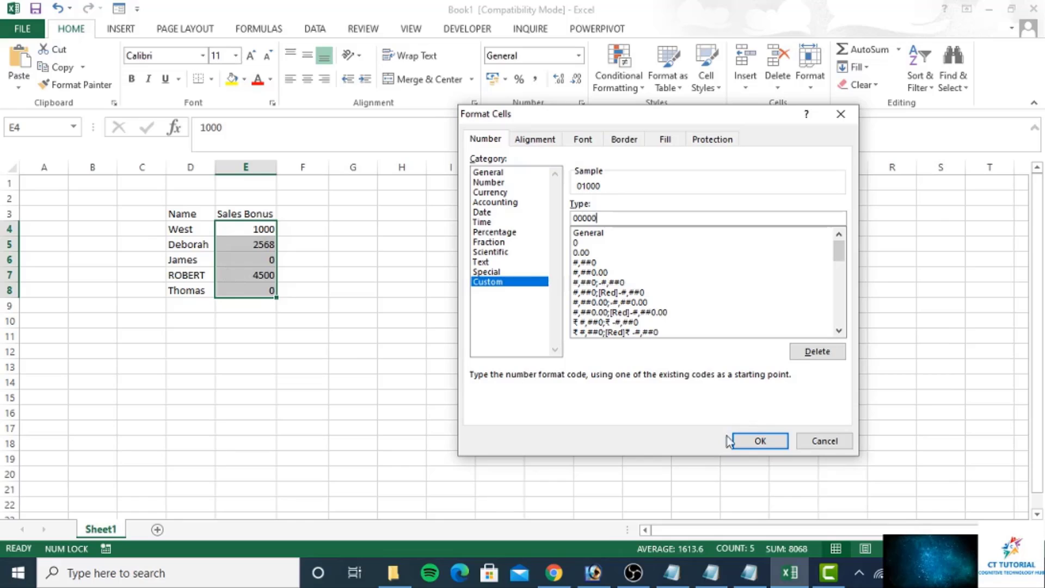
left_click(760, 441)
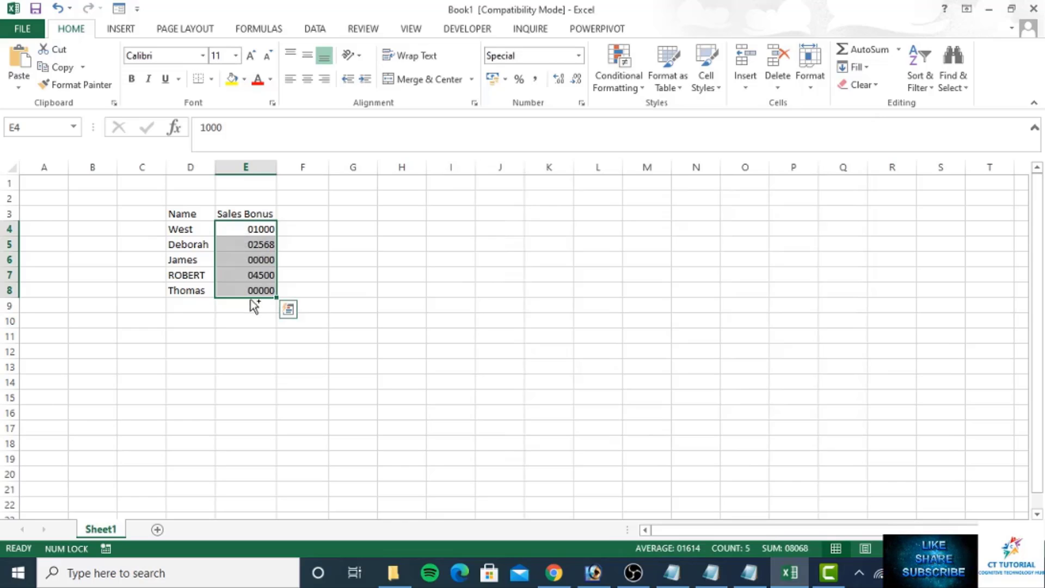
Apply the custom number format #### to the Sales Bonus values in E4:E8, and check the stored contents of E6 and E4
key("ctrl+1")
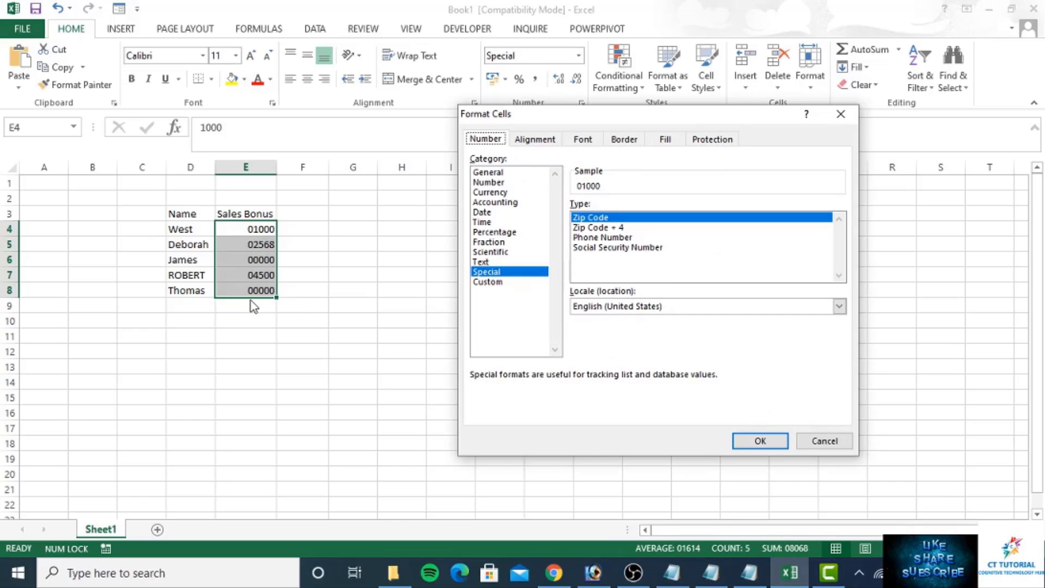
left_click(492, 281)
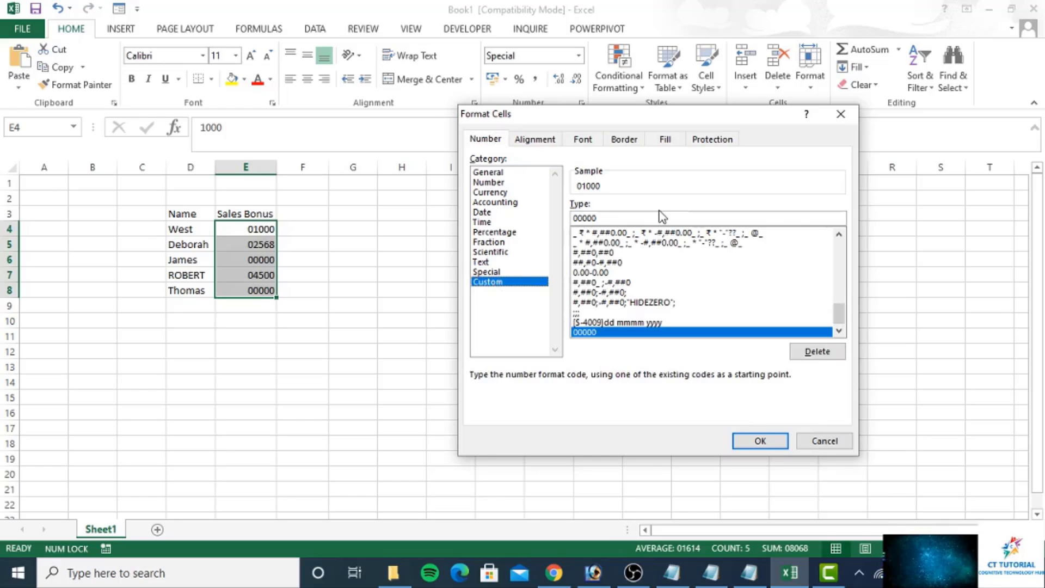
left_click_drag(614, 218, 567, 220)
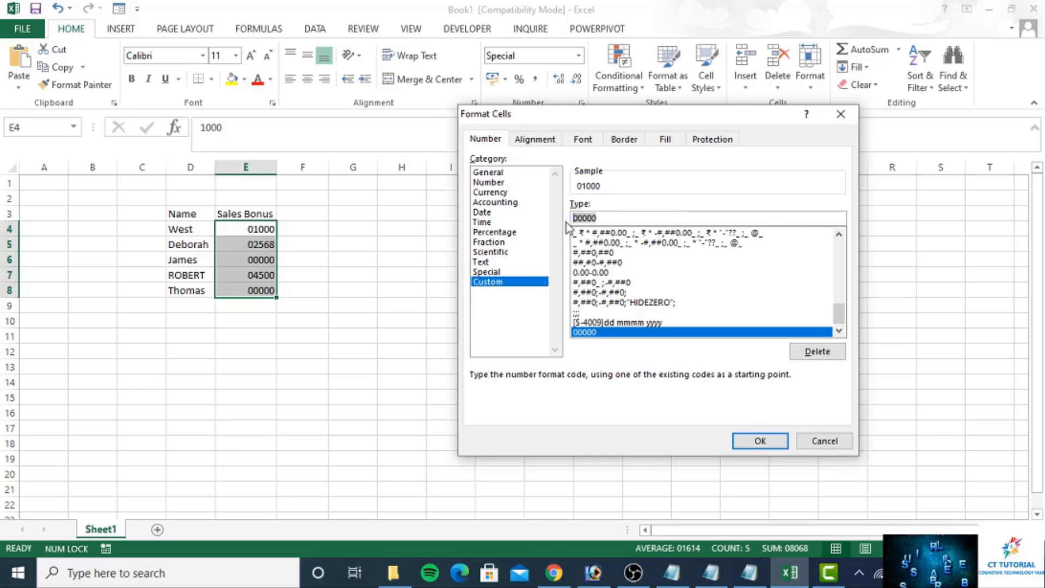
type("####")
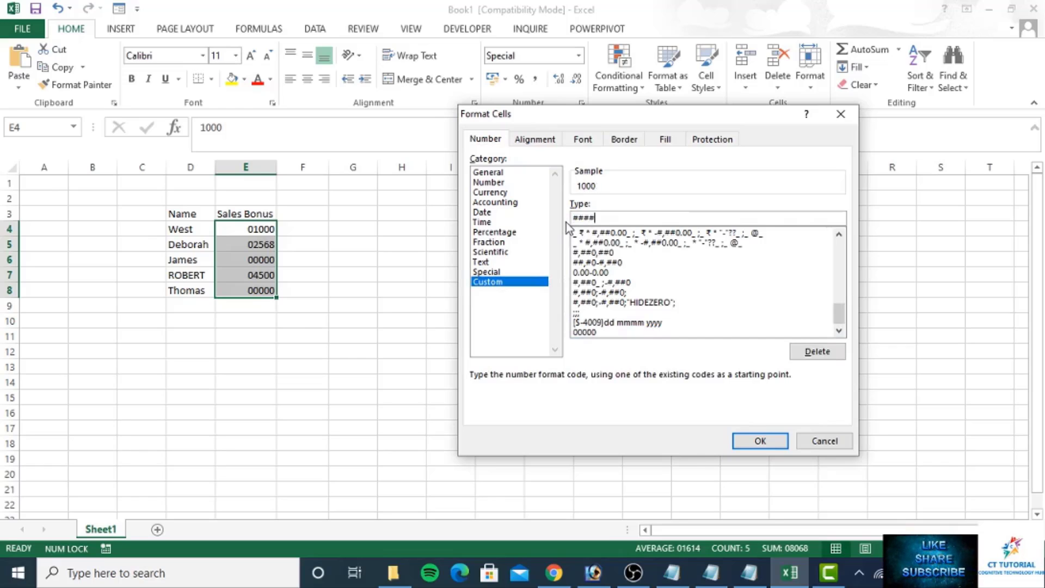
left_click(761, 441)
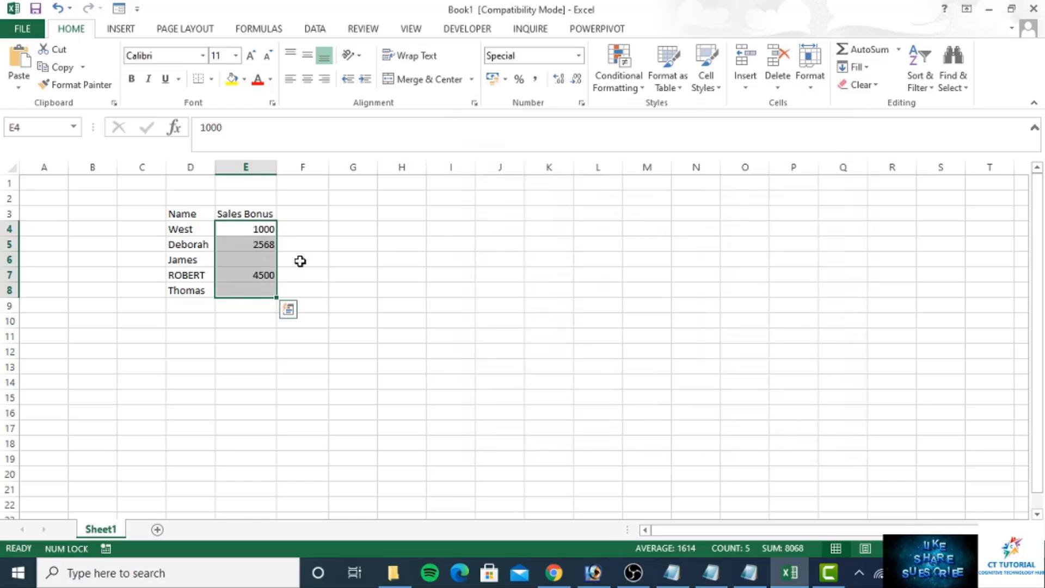
left_click(270, 264)
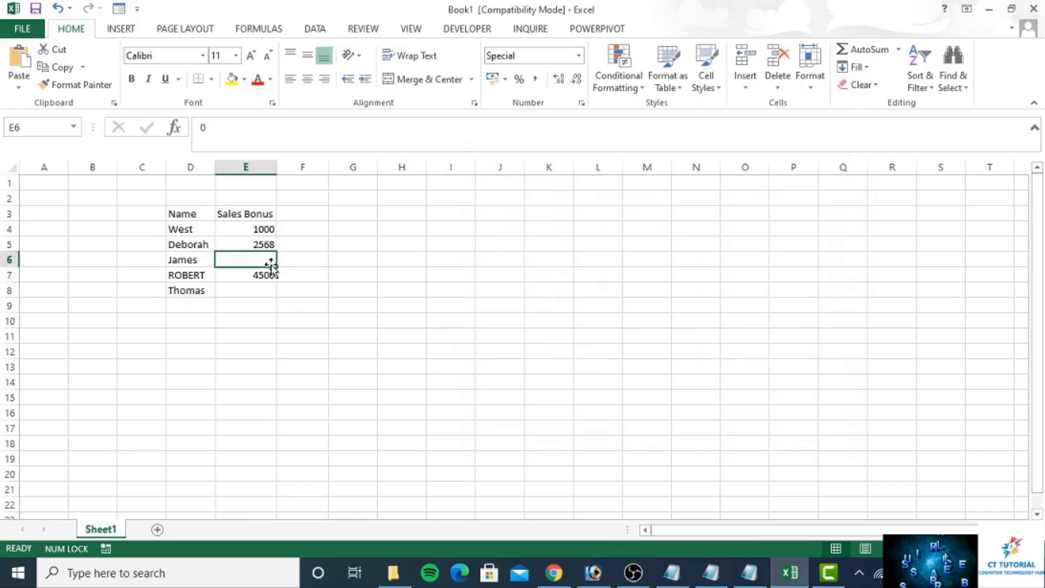
left_click(273, 231)
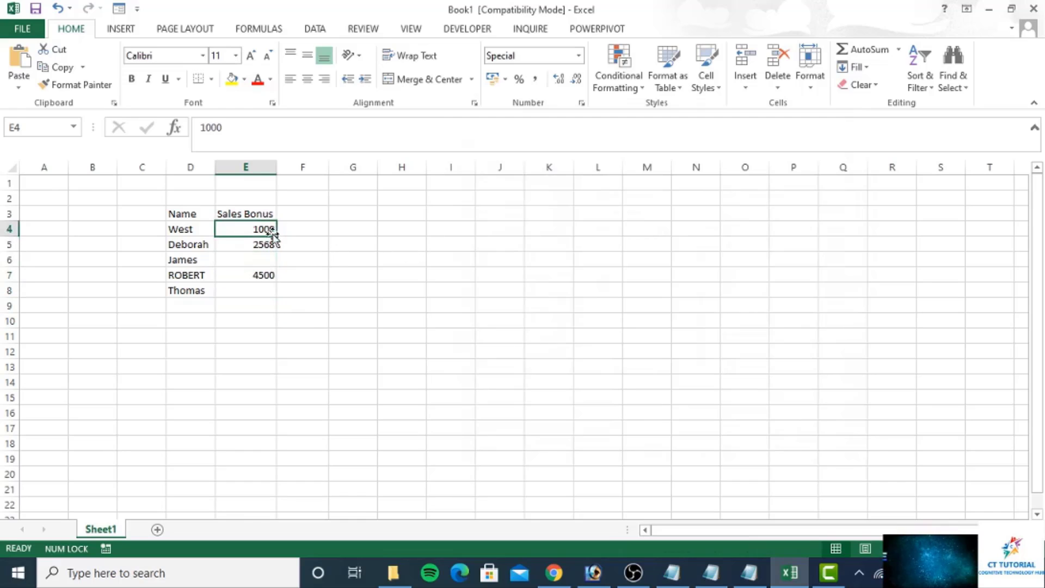